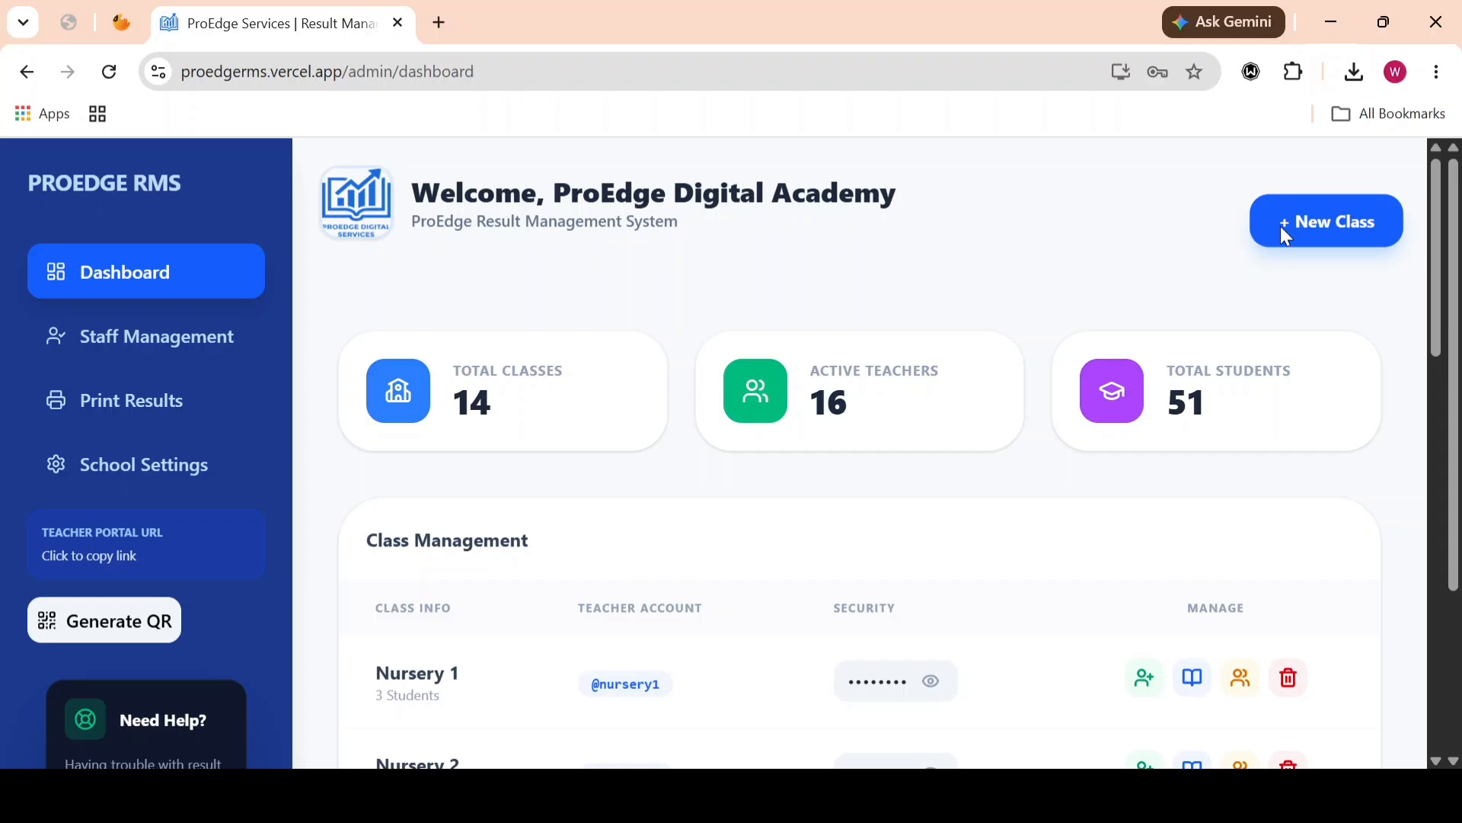
Step: Start a new class named "Primary 1" in the Primary section with grade level 4
{"action": "left_click", "coordinate": [1281, 226]}
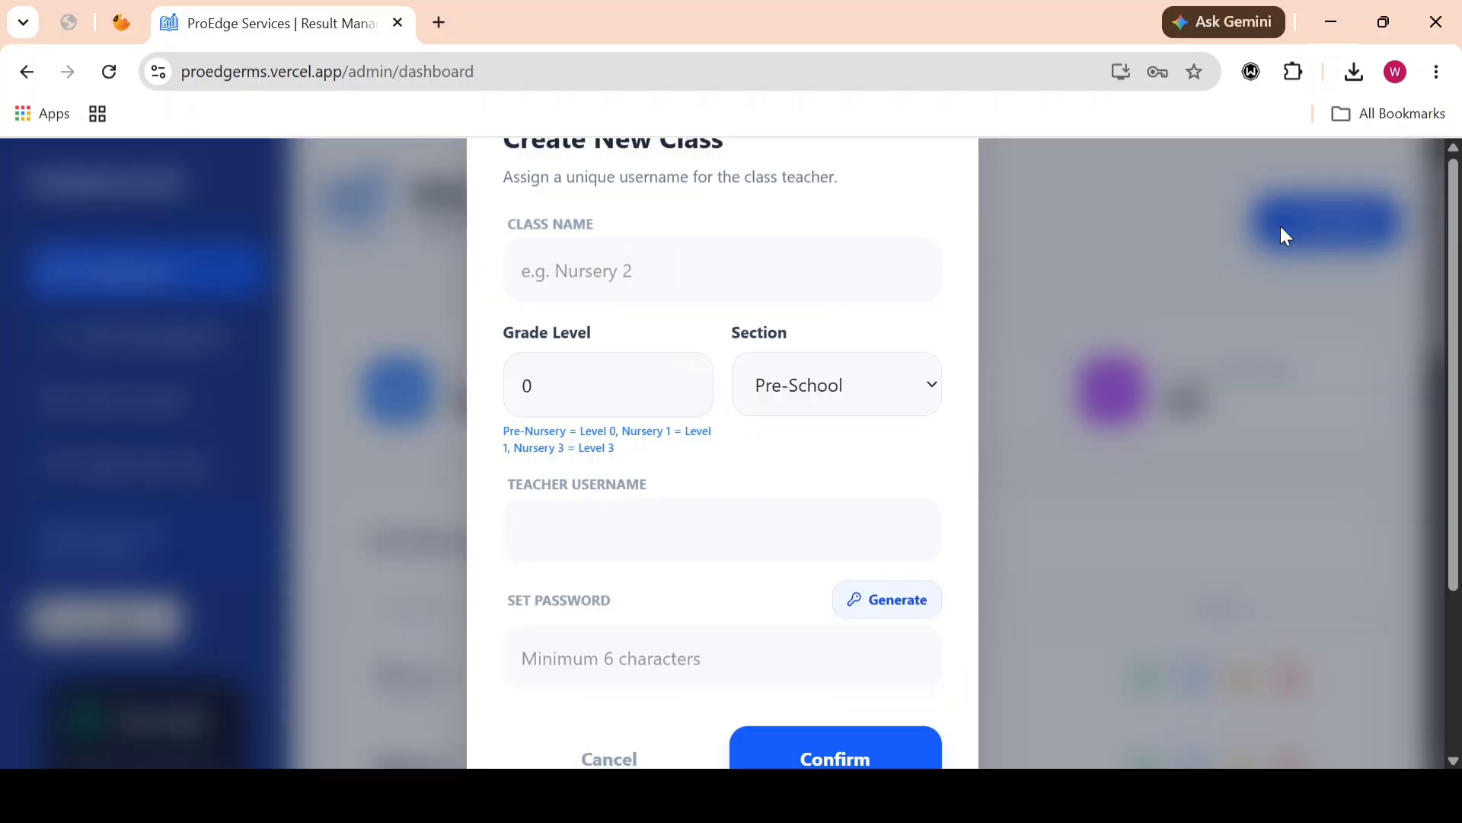
{"action": "left_click", "coordinate": [645, 274]}
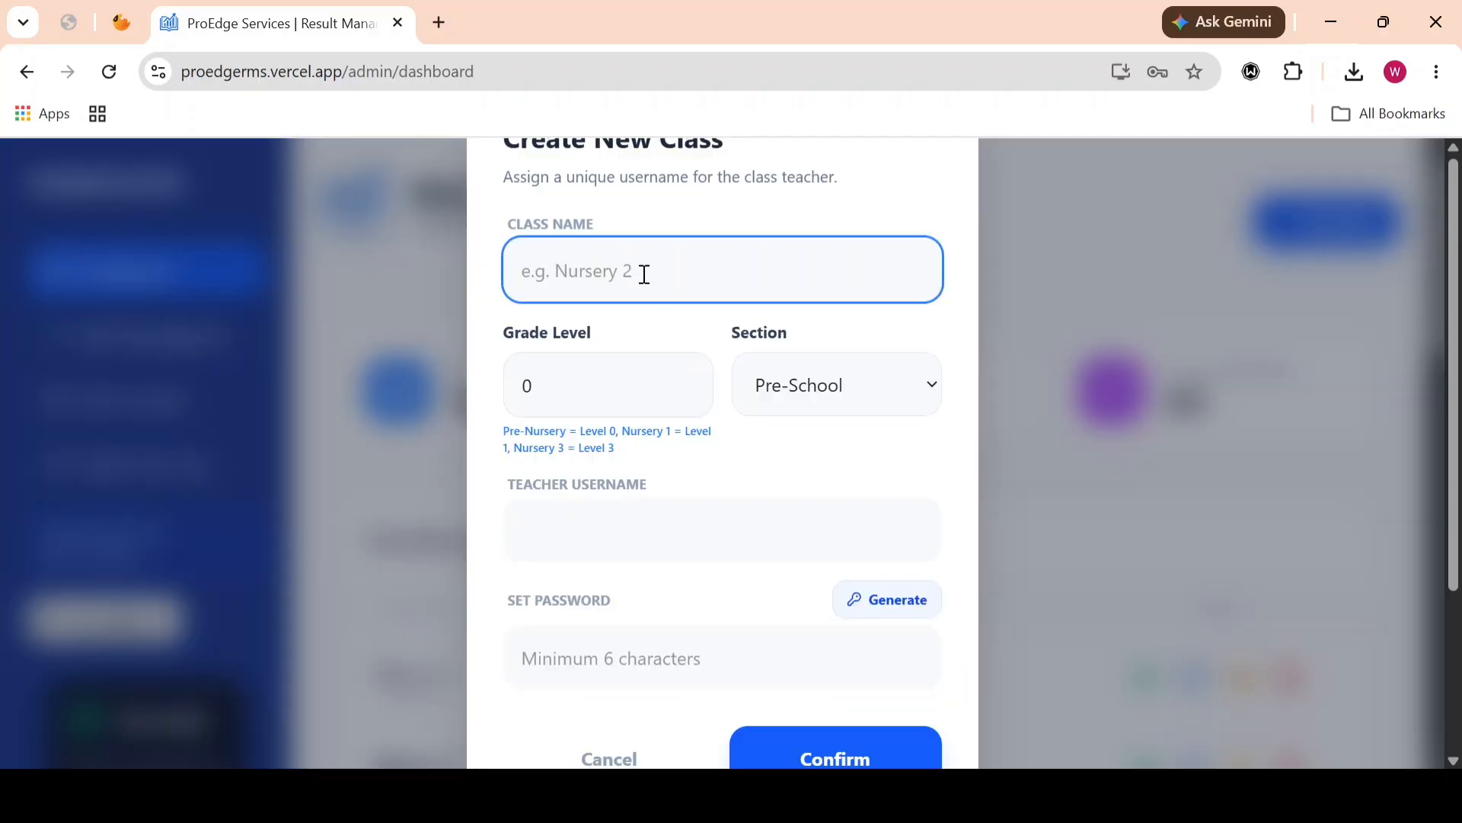
{"action": "type", "text": "Primary 1"}
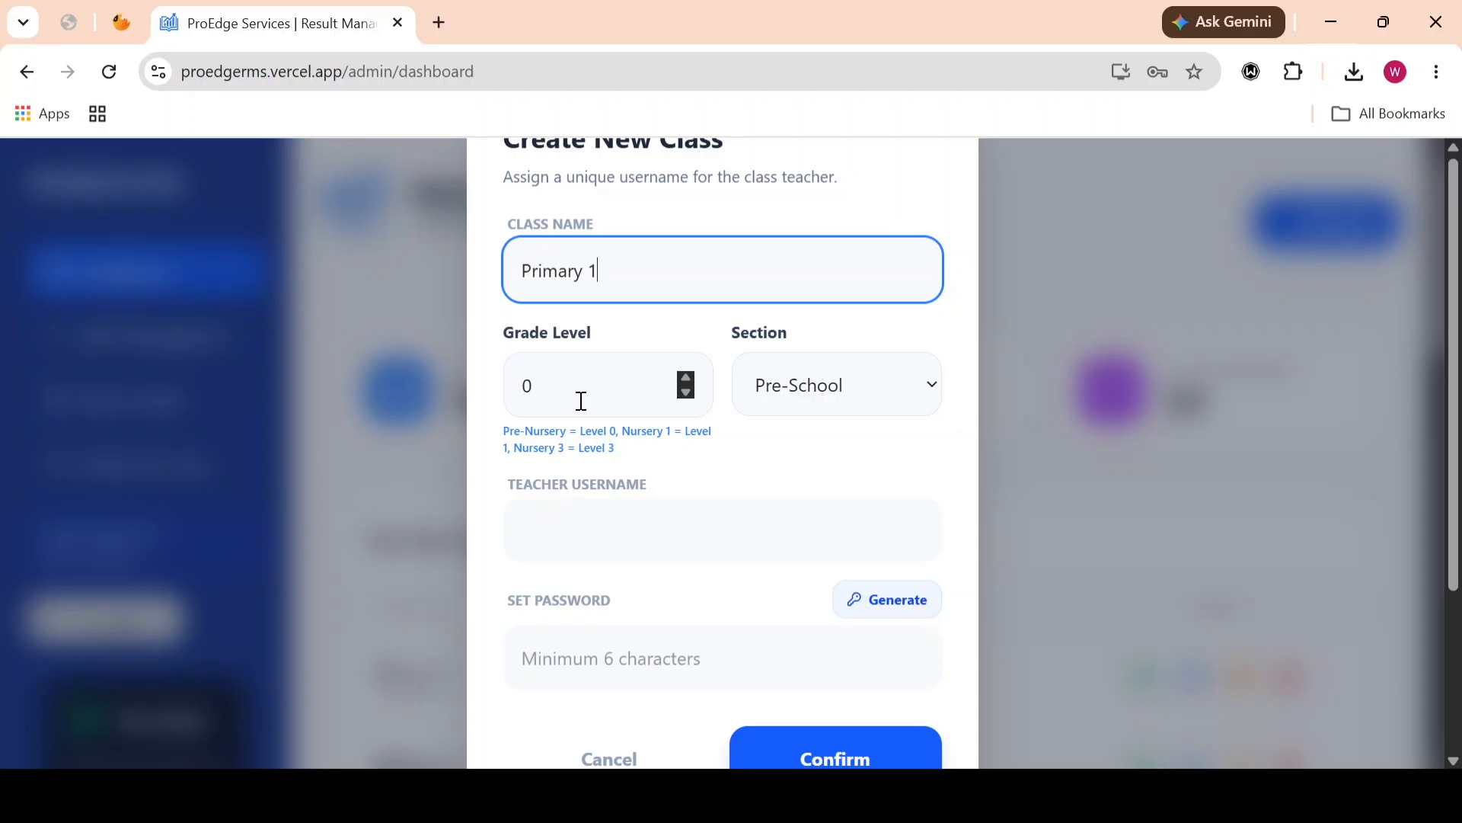
{"action": "left_click", "coordinate": [841, 389]}
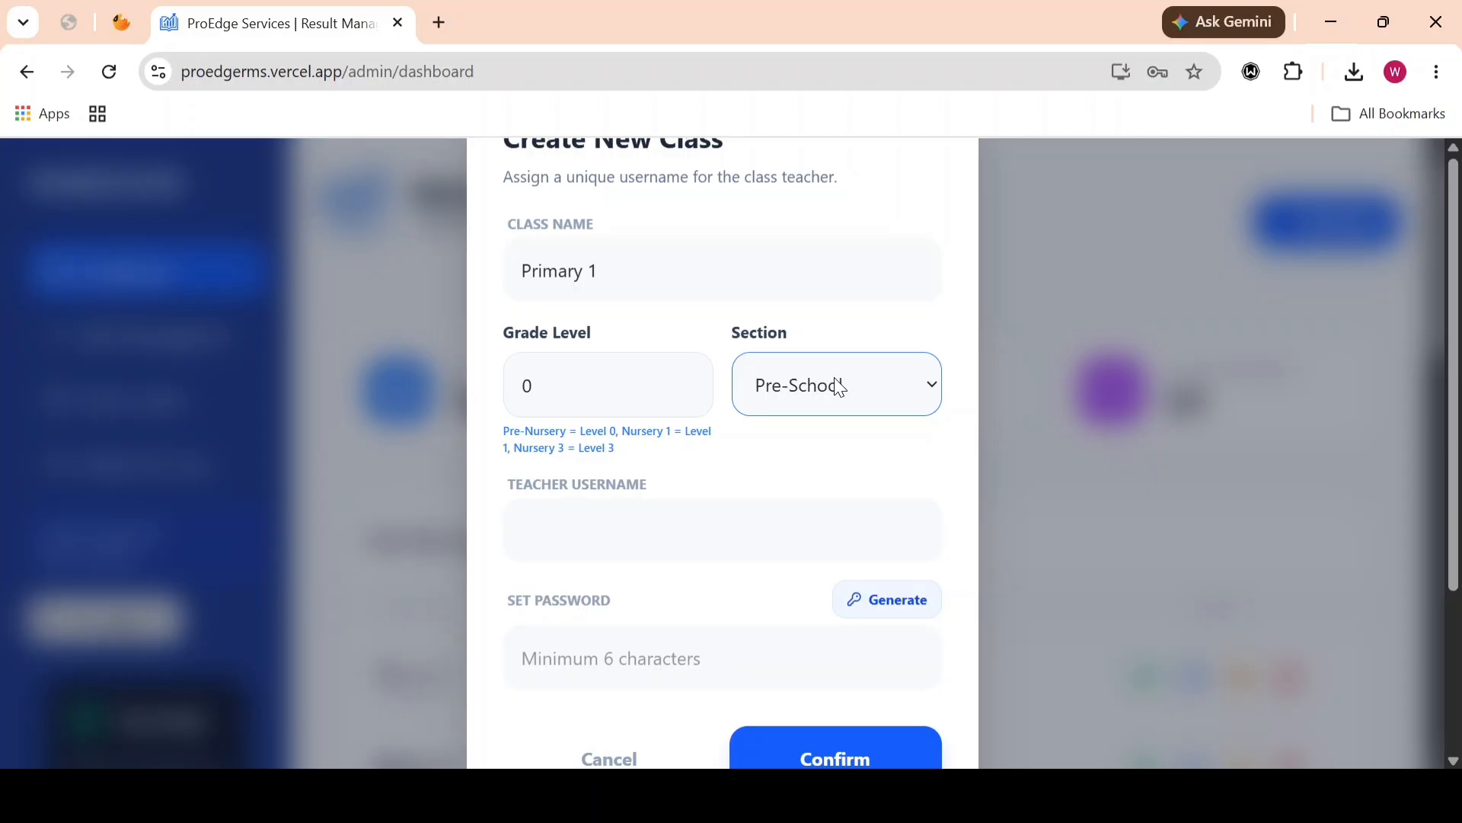
{"action": "left_click", "coordinate": [814, 470]}
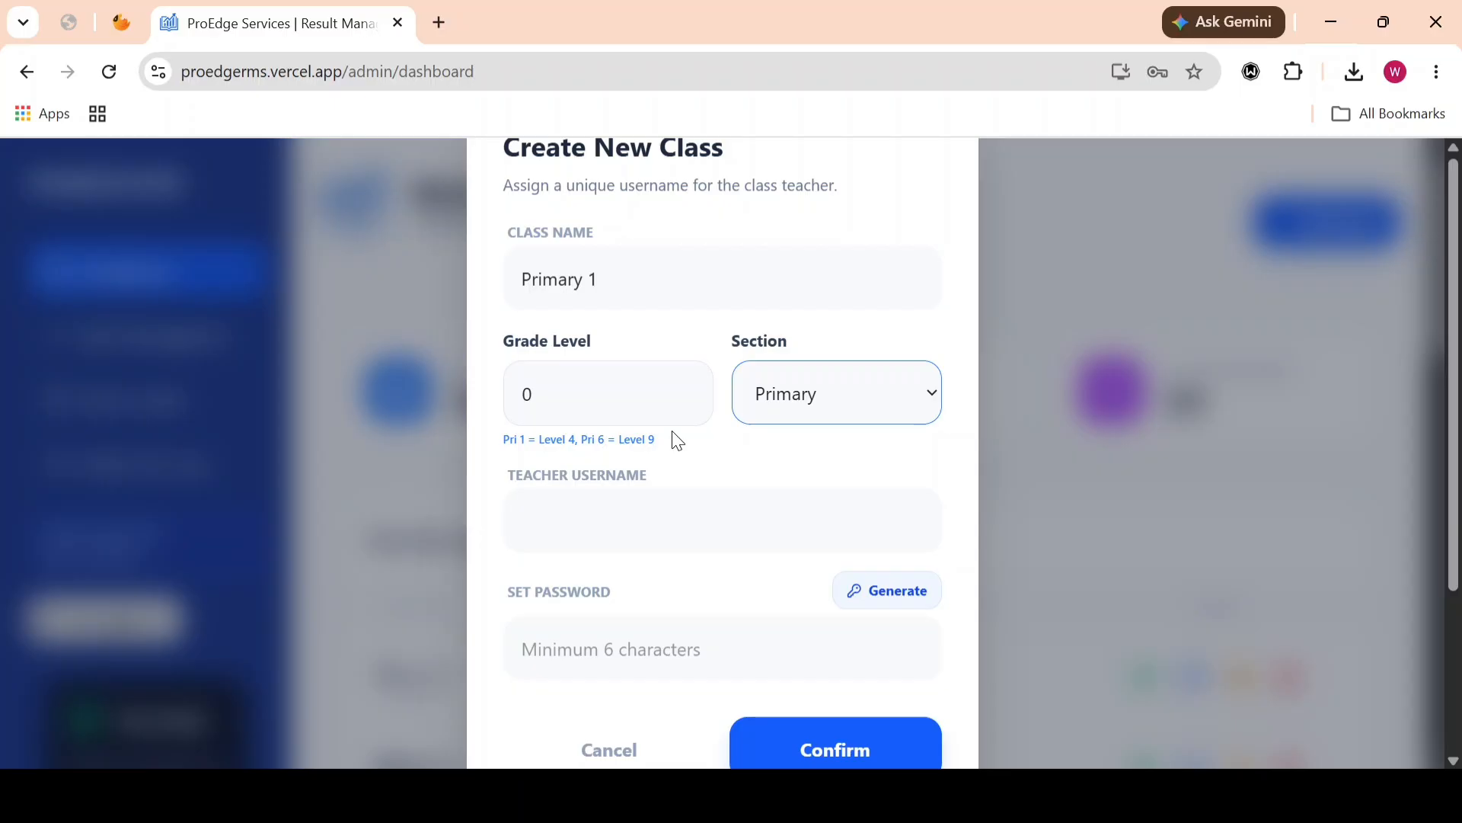
{"action": "left_click", "coordinate": [587, 401]}
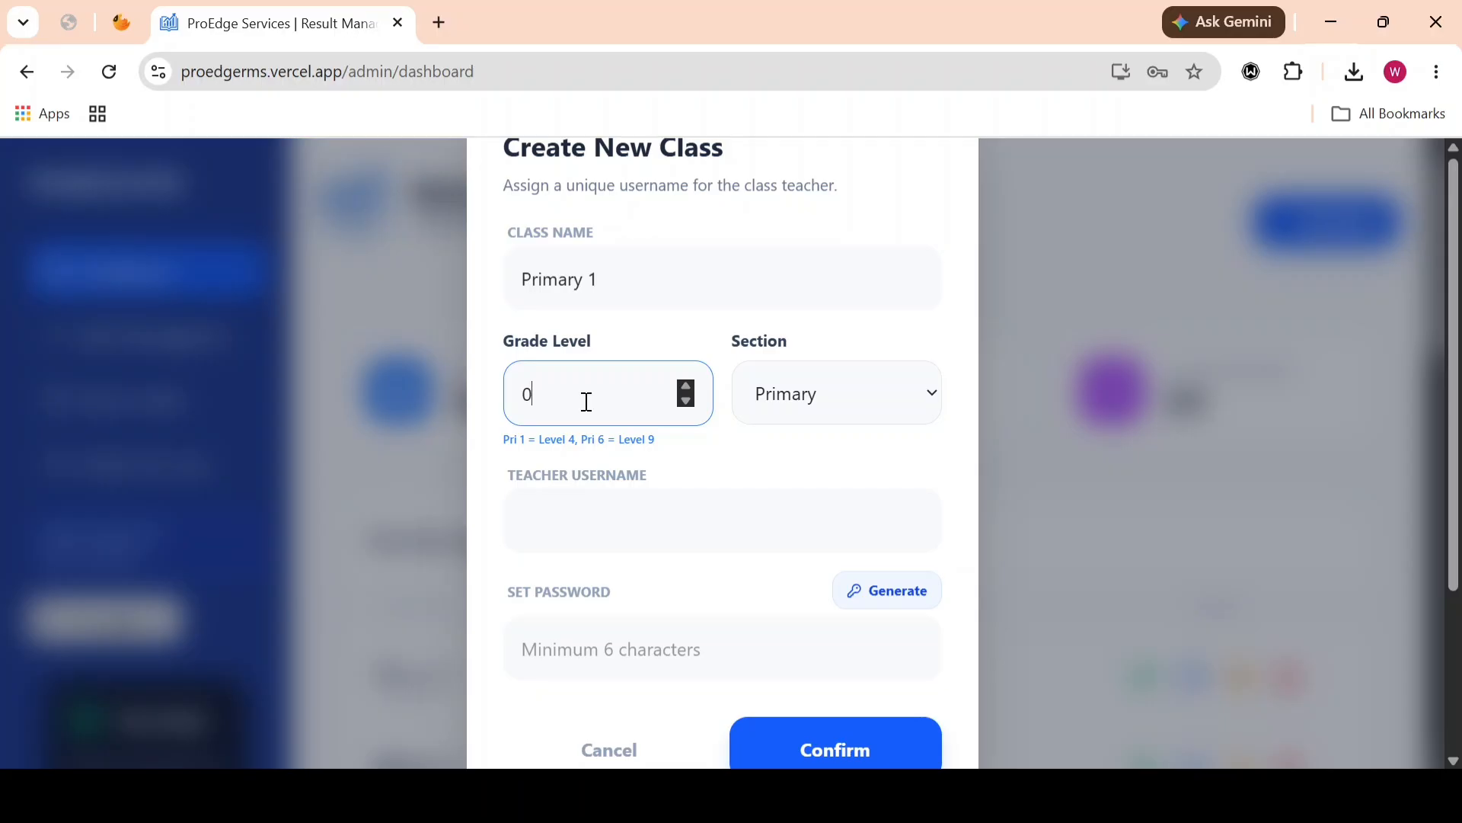
{"action": "key", "text": "BackSpace"}
{"action": "type", "text": "4"}
Step: Enter the teacher's username, generate a password for the Set Password field, and create the class
{"action": "left_click", "coordinate": [580, 527]}
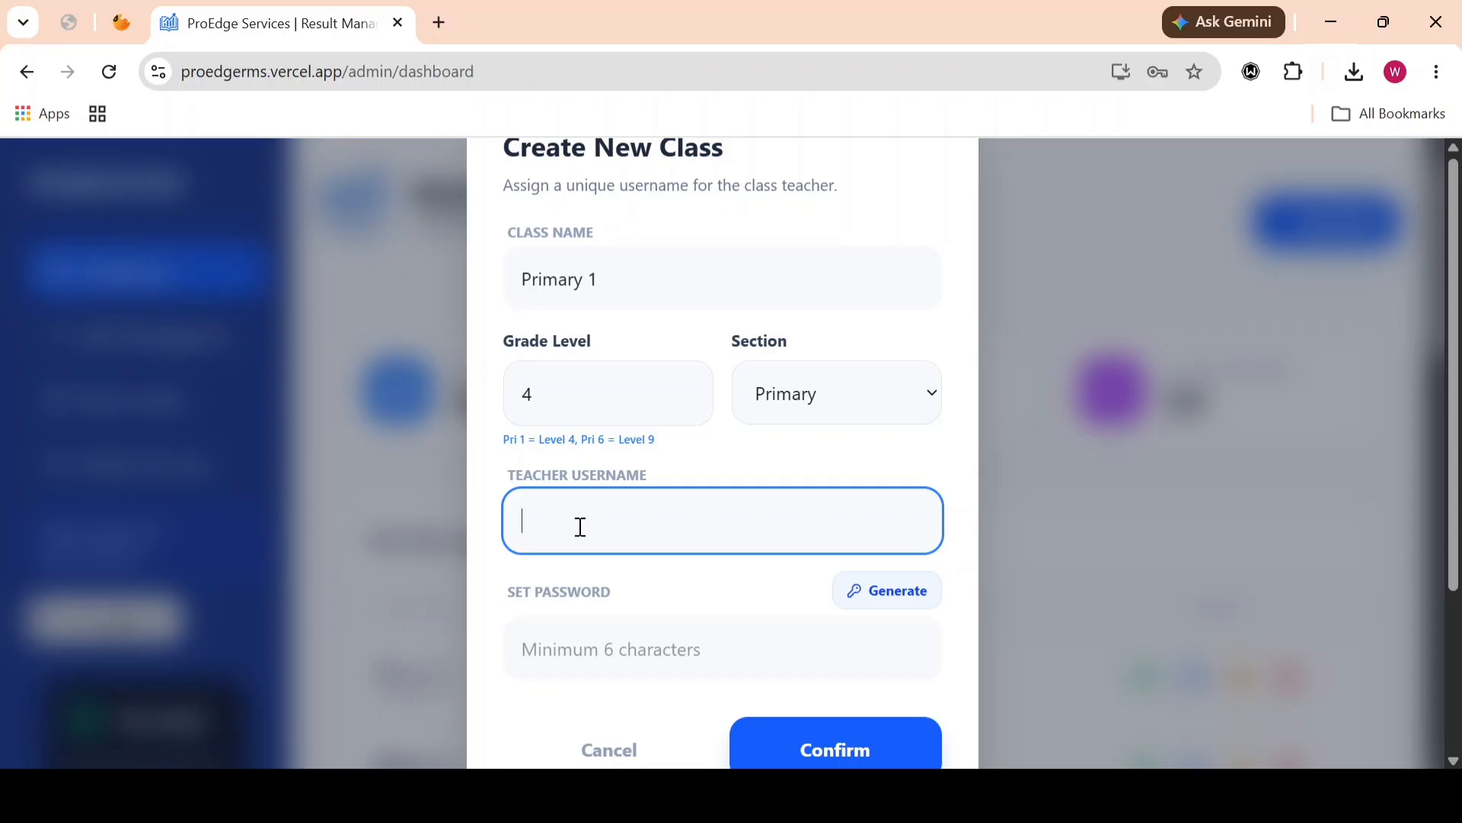
{"action": "type", "text": "Jacob"}
{"action": "left_click", "coordinate": [886, 596]}
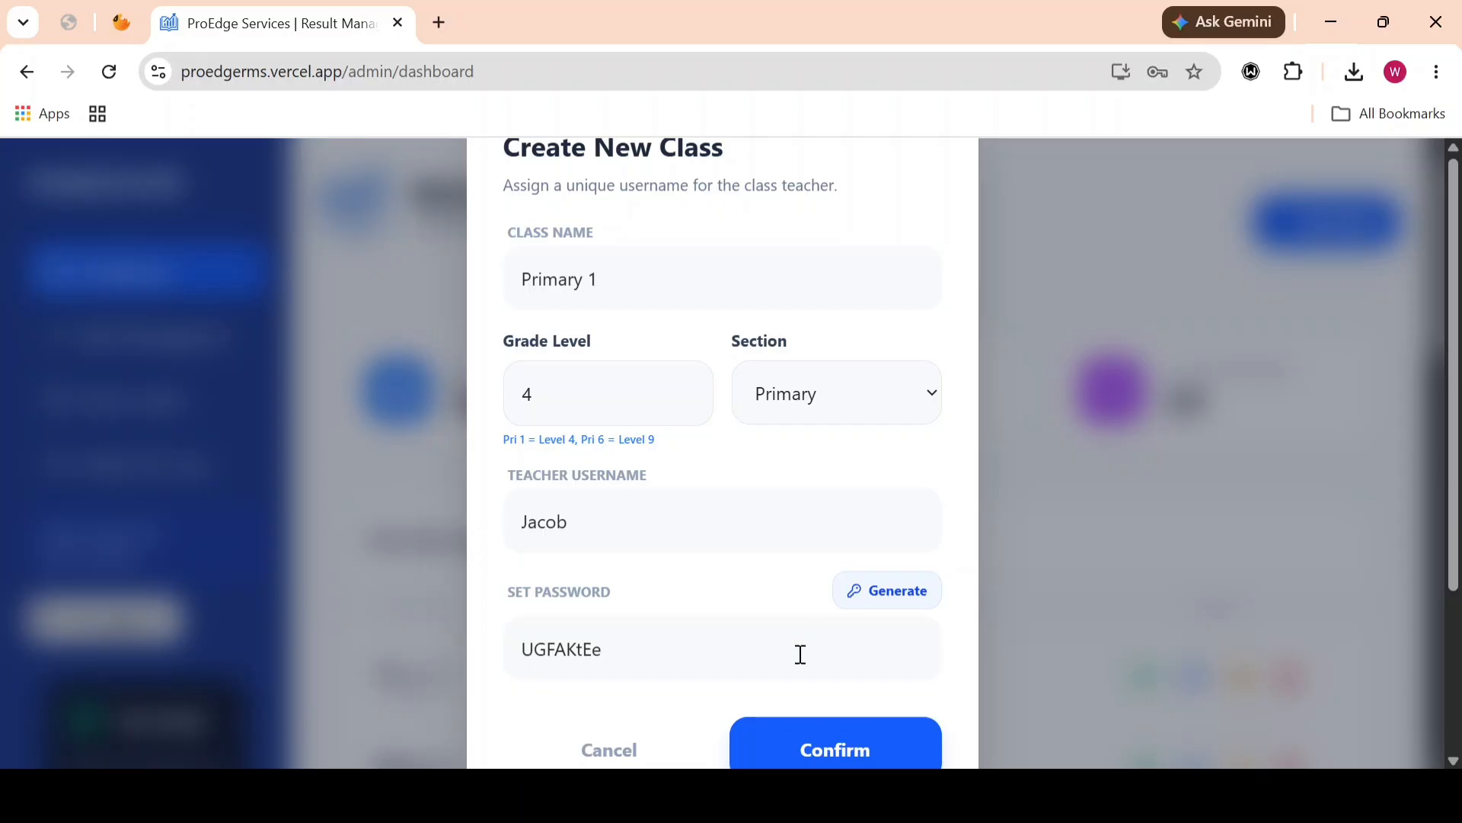
{"action": "left_click", "coordinate": [804, 736]}
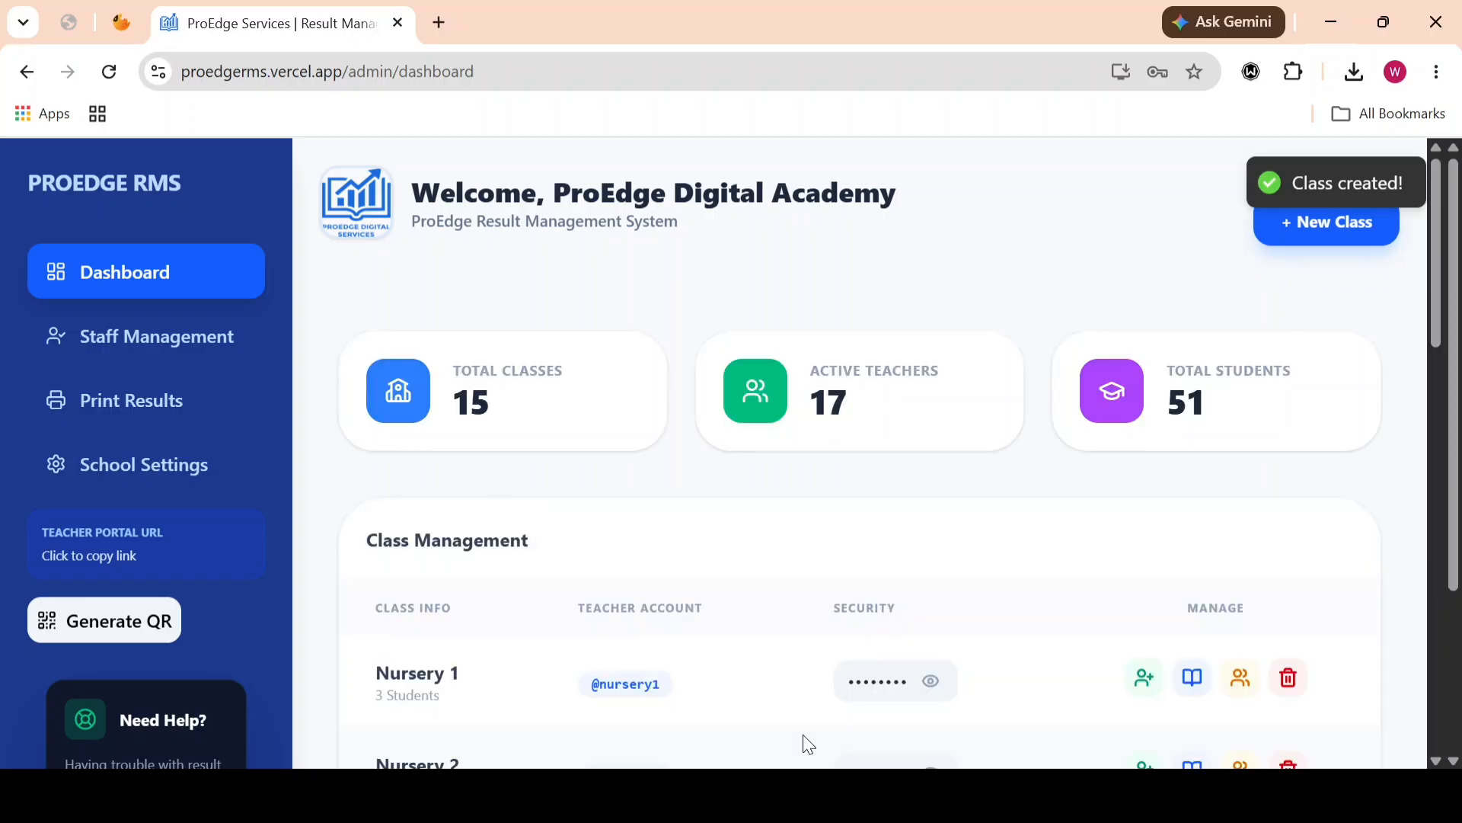
Step: Find the Primary 1 class in the Class Management list and briefly reveal its teacher password
{"action": "scroll", "coordinate": [803, 734], "scroll_direction": "down", "scroll_amount": 1}
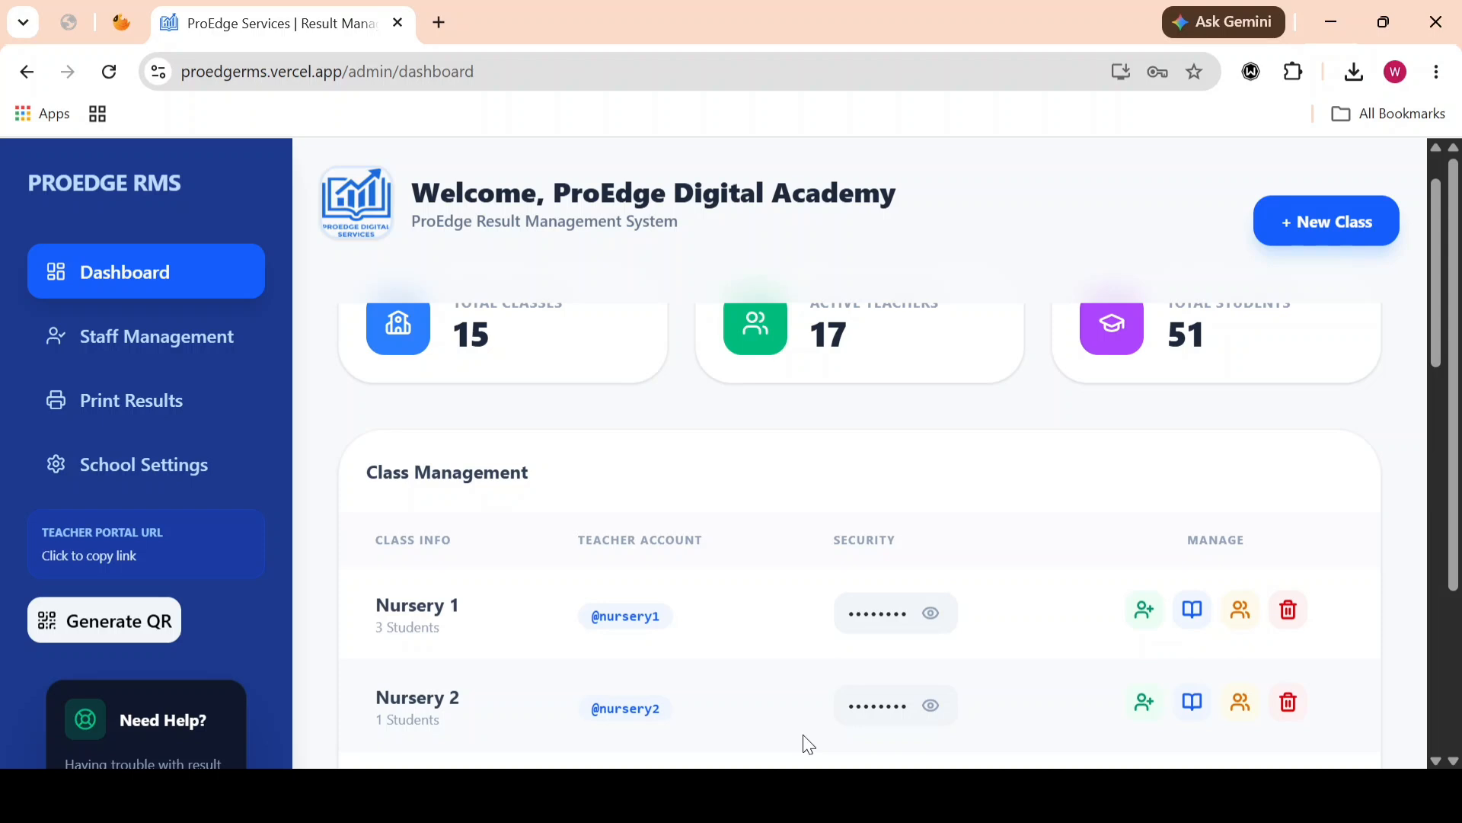
{"action": "scroll", "coordinate": [803, 735], "scroll_direction": "down", "scroll_amount": 1}
{"action": "scroll", "coordinate": [802, 744], "scroll_direction": "down", "scroll_amount": 2}
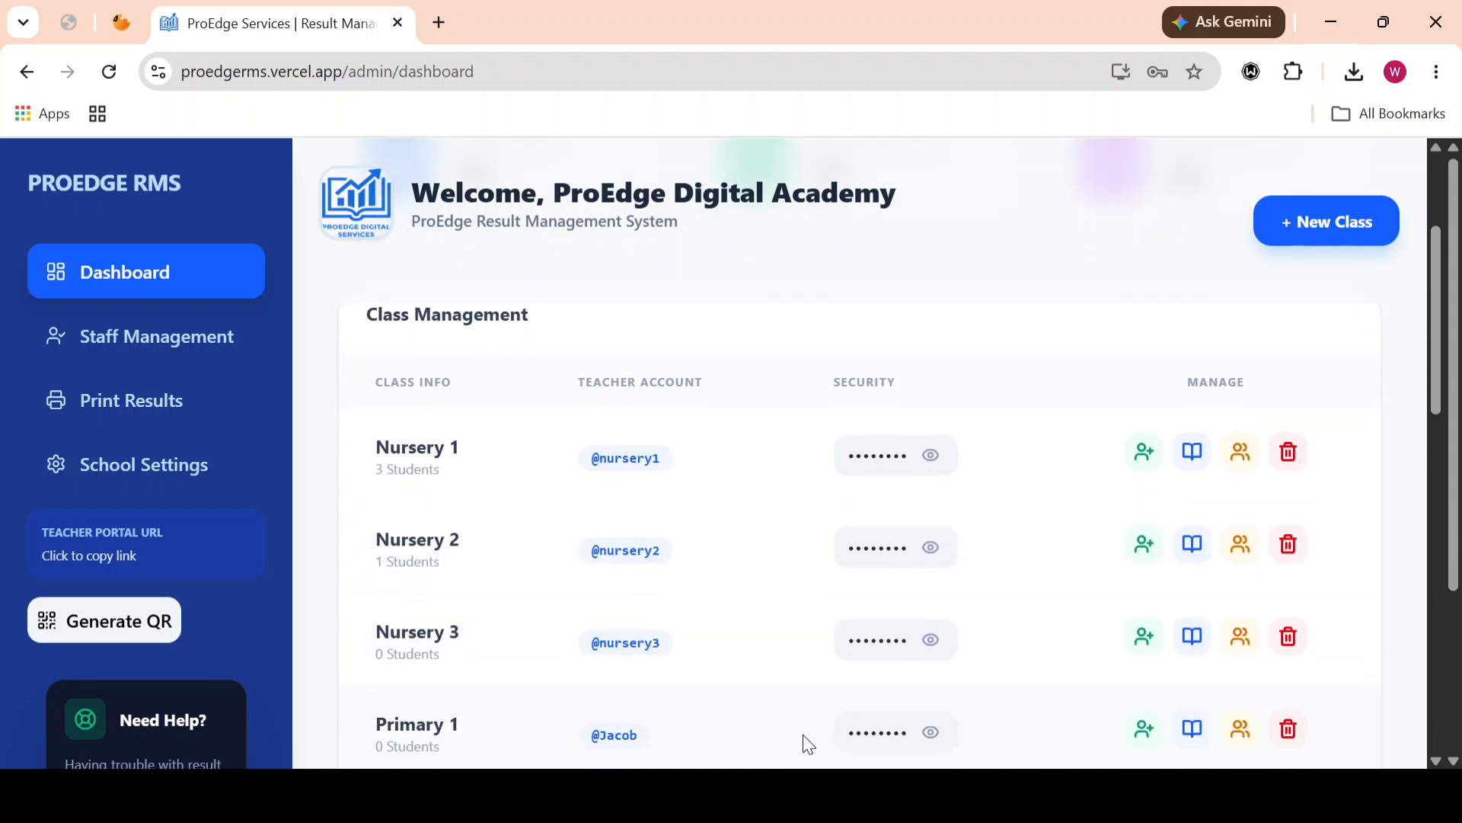
{"action": "scroll", "coordinate": [803, 744], "scroll_direction": "down", "scroll_amount": 2}
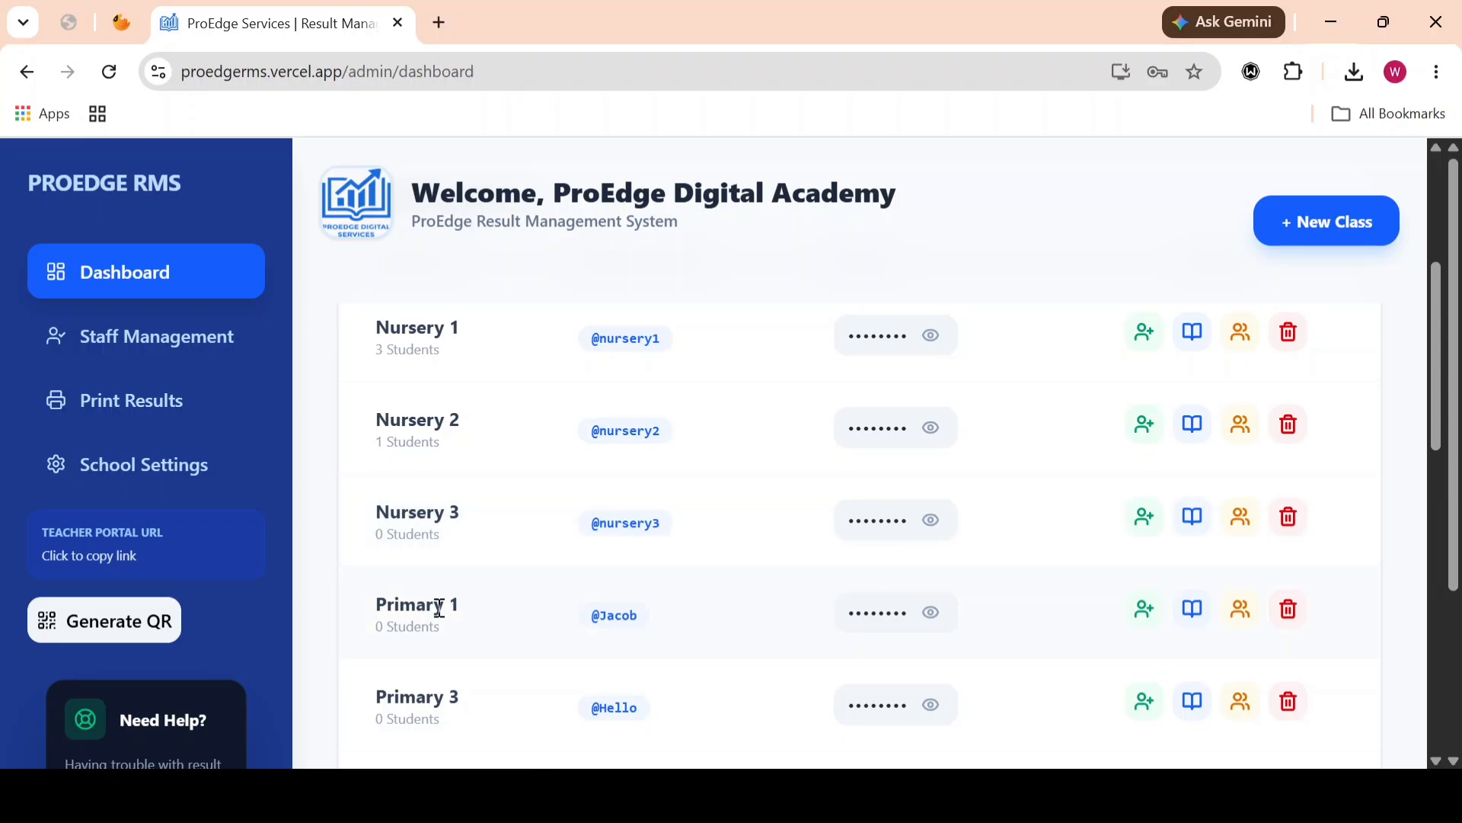
{"action": "scroll", "coordinate": [439, 608], "scroll_direction": "down", "scroll_amount": 1}
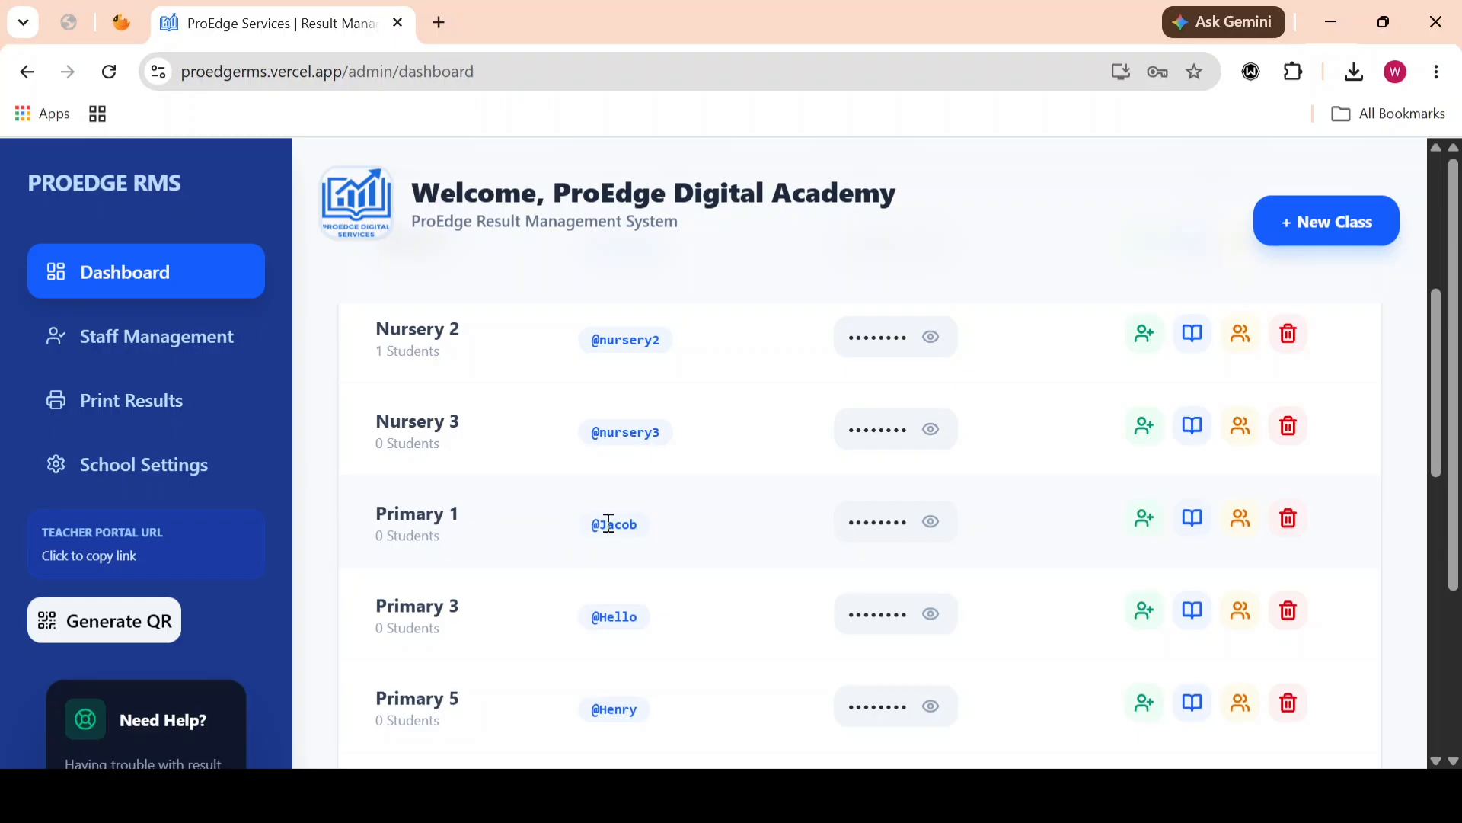
{"action": "left_click", "coordinate": [932, 523]}
{"action": "left_click", "coordinate": [931, 522]}
Step: Enroll a new student in Primary 1 with the student's full name and age 20, then close the admission form
{"action": "left_click", "coordinate": [1145, 519]}
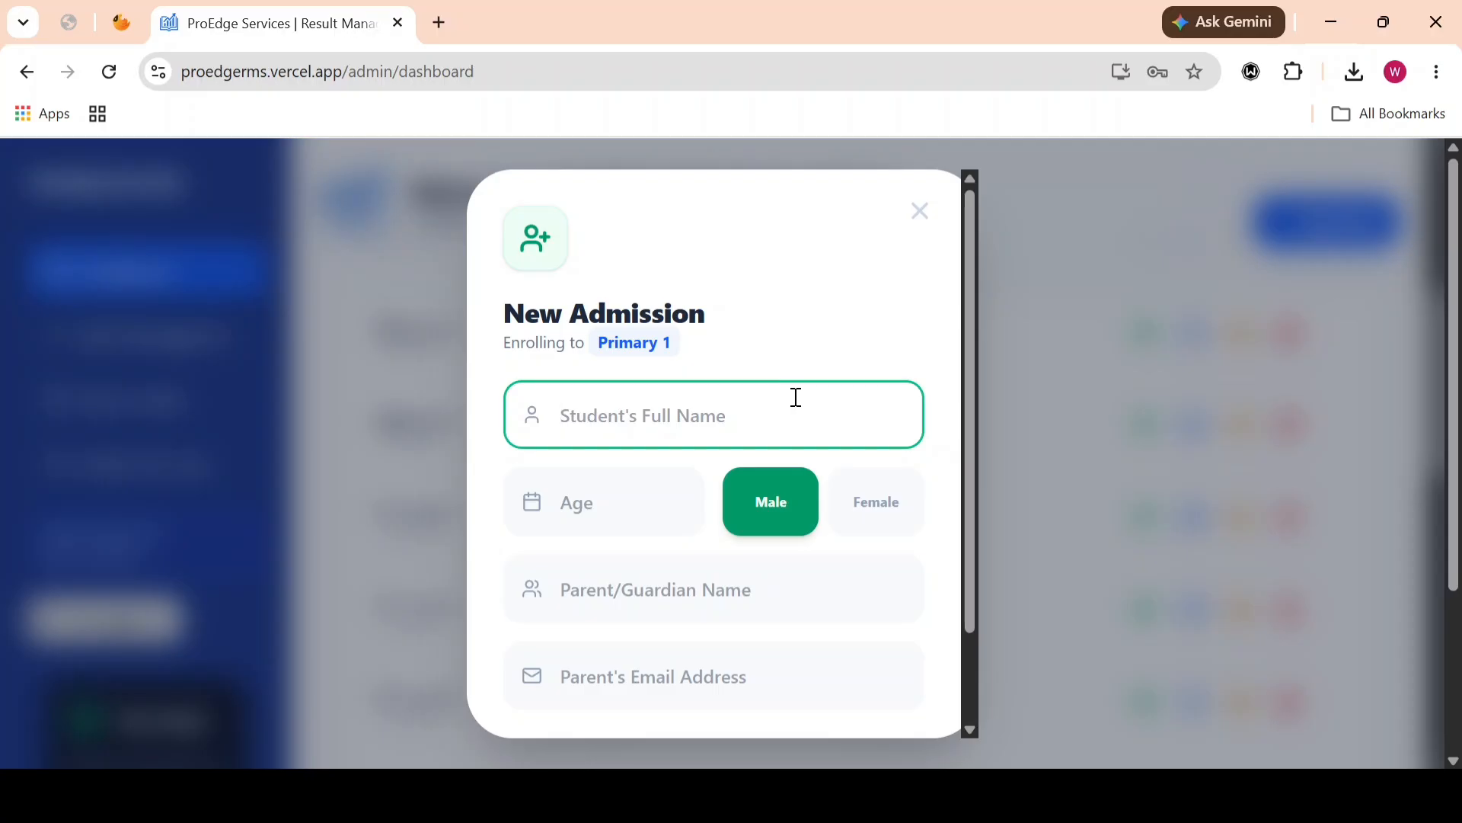
{"action": "type", "text": "John "}
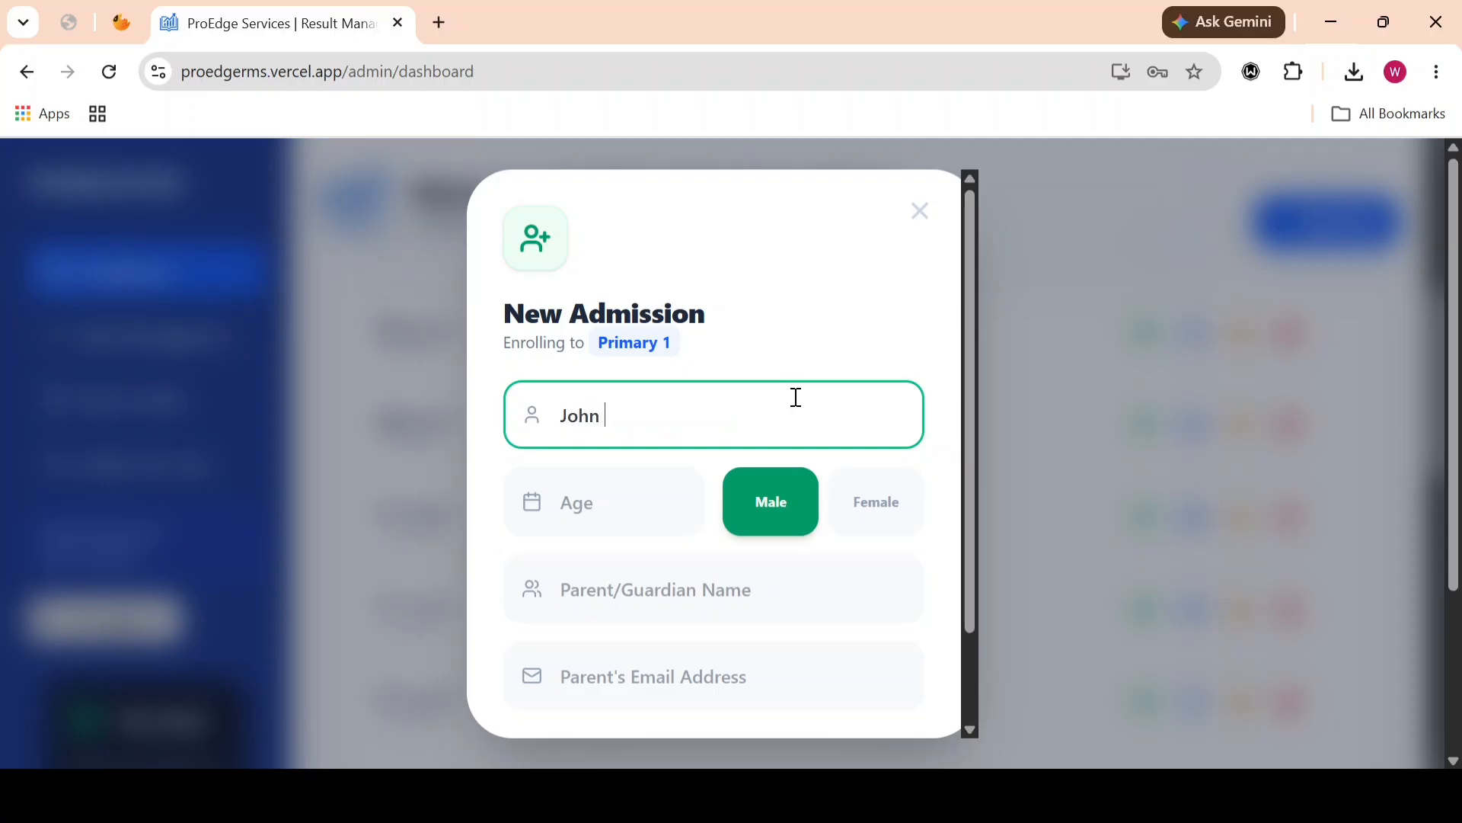
{"action": "type", "text": "Dow"}
{"action": "key", "text": "BackSpace"}
{"action": "type", "text": "e"}
{"action": "left_click", "coordinate": [630, 508]}
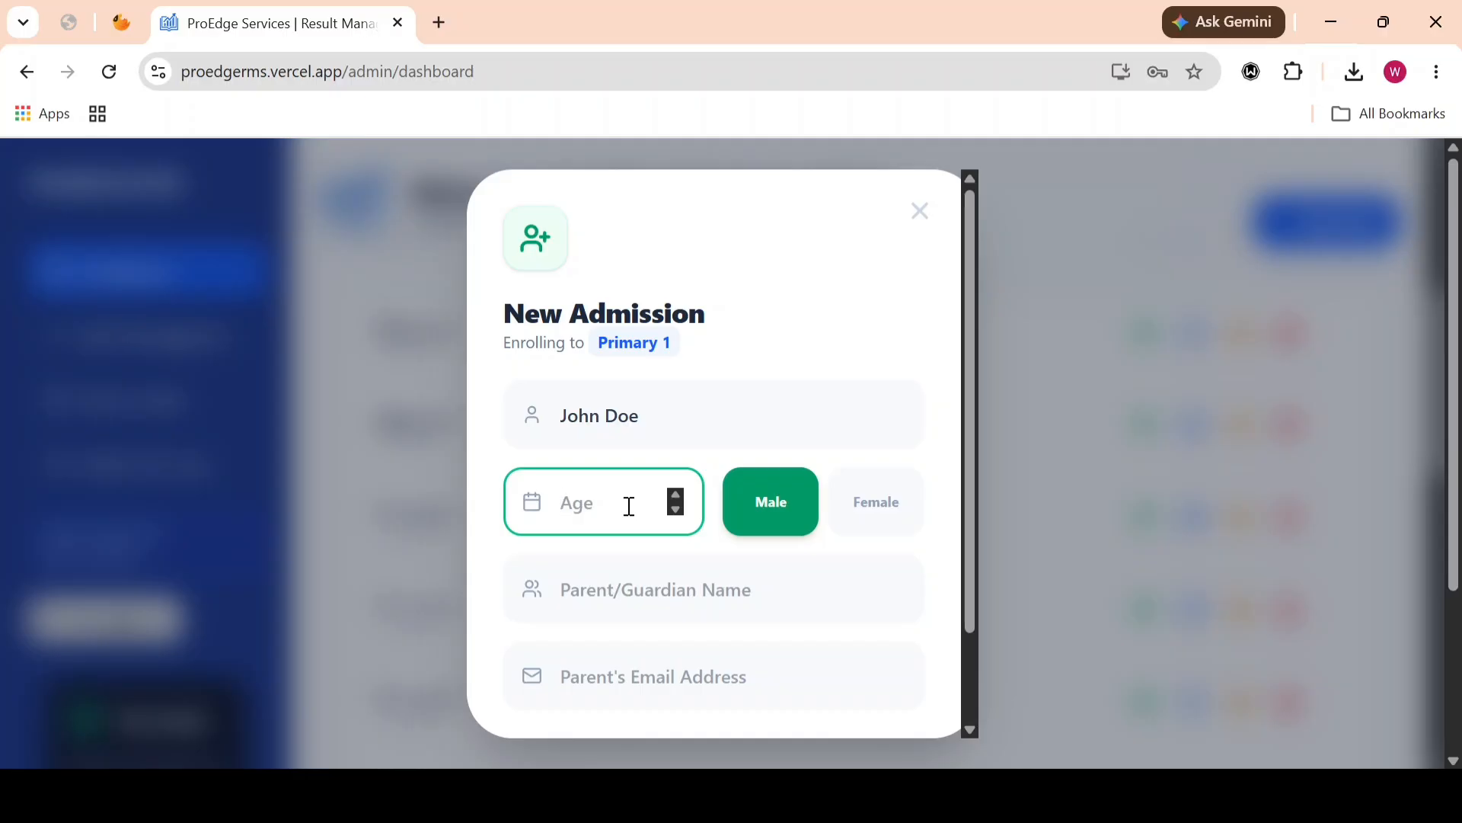
{"action": "type", "text": "20"}
{"action": "scroll", "coordinate": [796, 593], "scroll_direction": "down", "scroll_amount": 2}
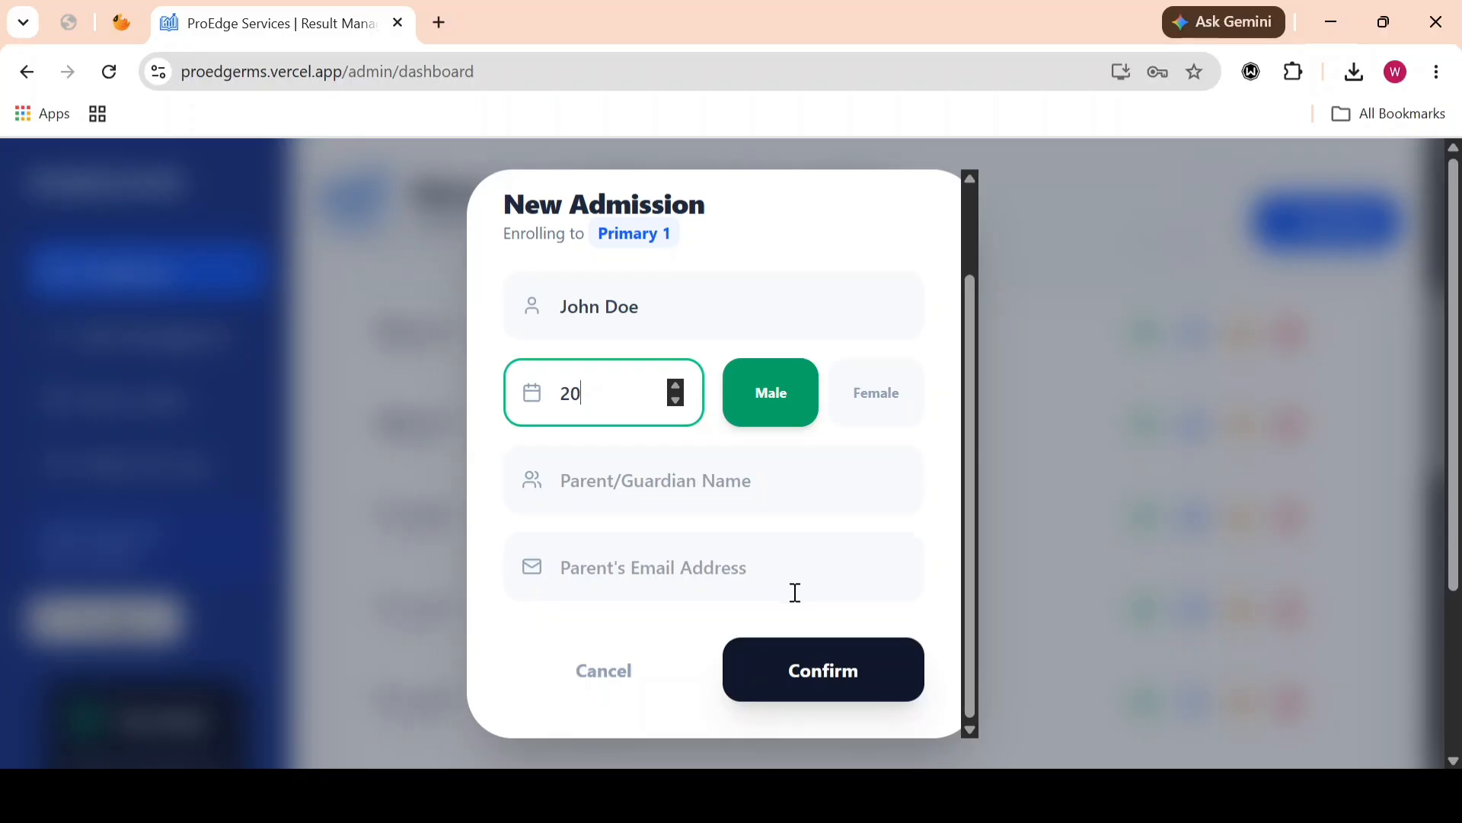
{"action": "left_click", "coordinate": [810, 661]}
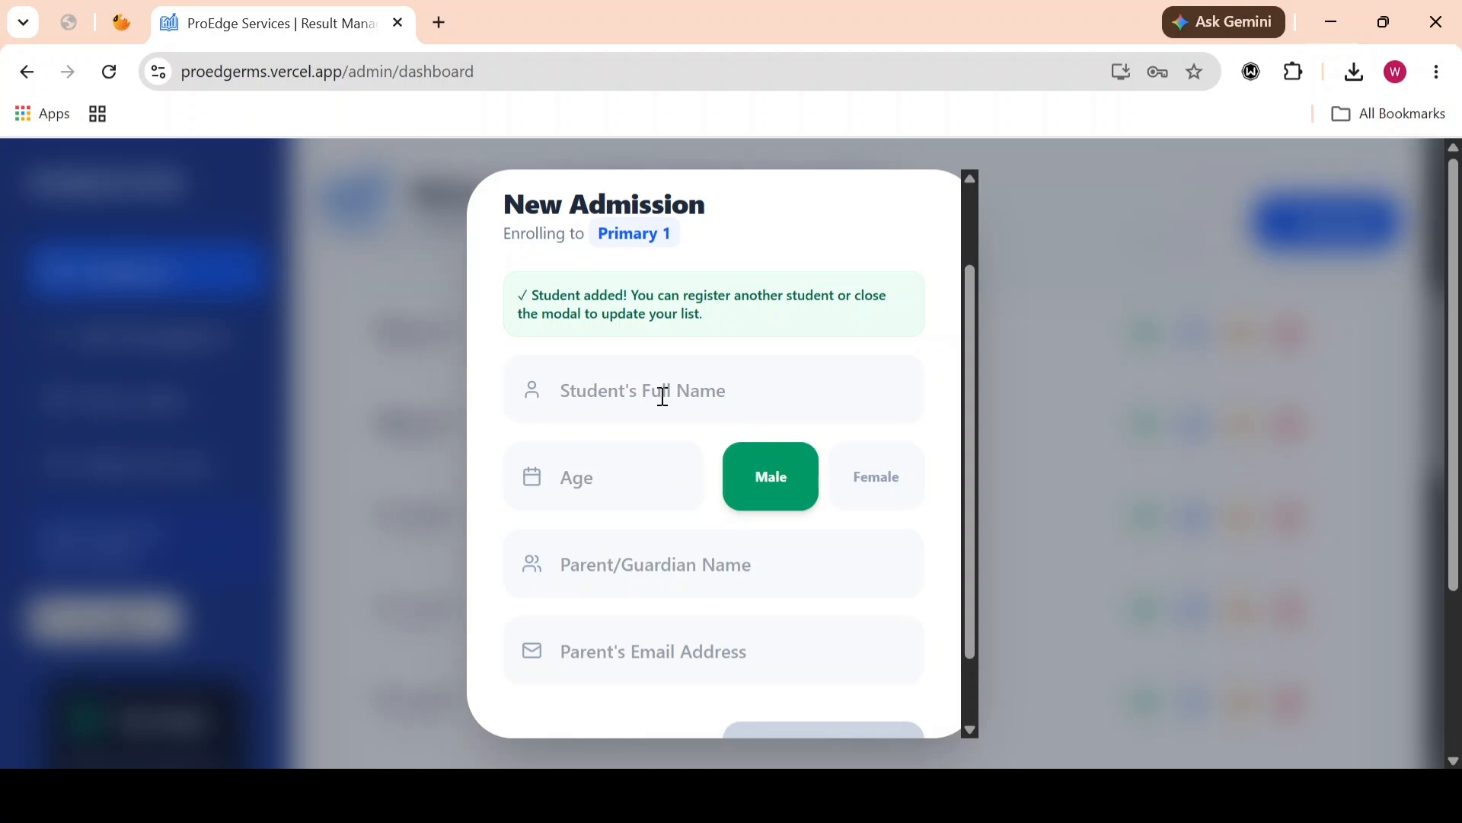
{"action": "scroll", "coordinate": [663, 396], "scroll_direction": "up", "scroll_amount": 2}
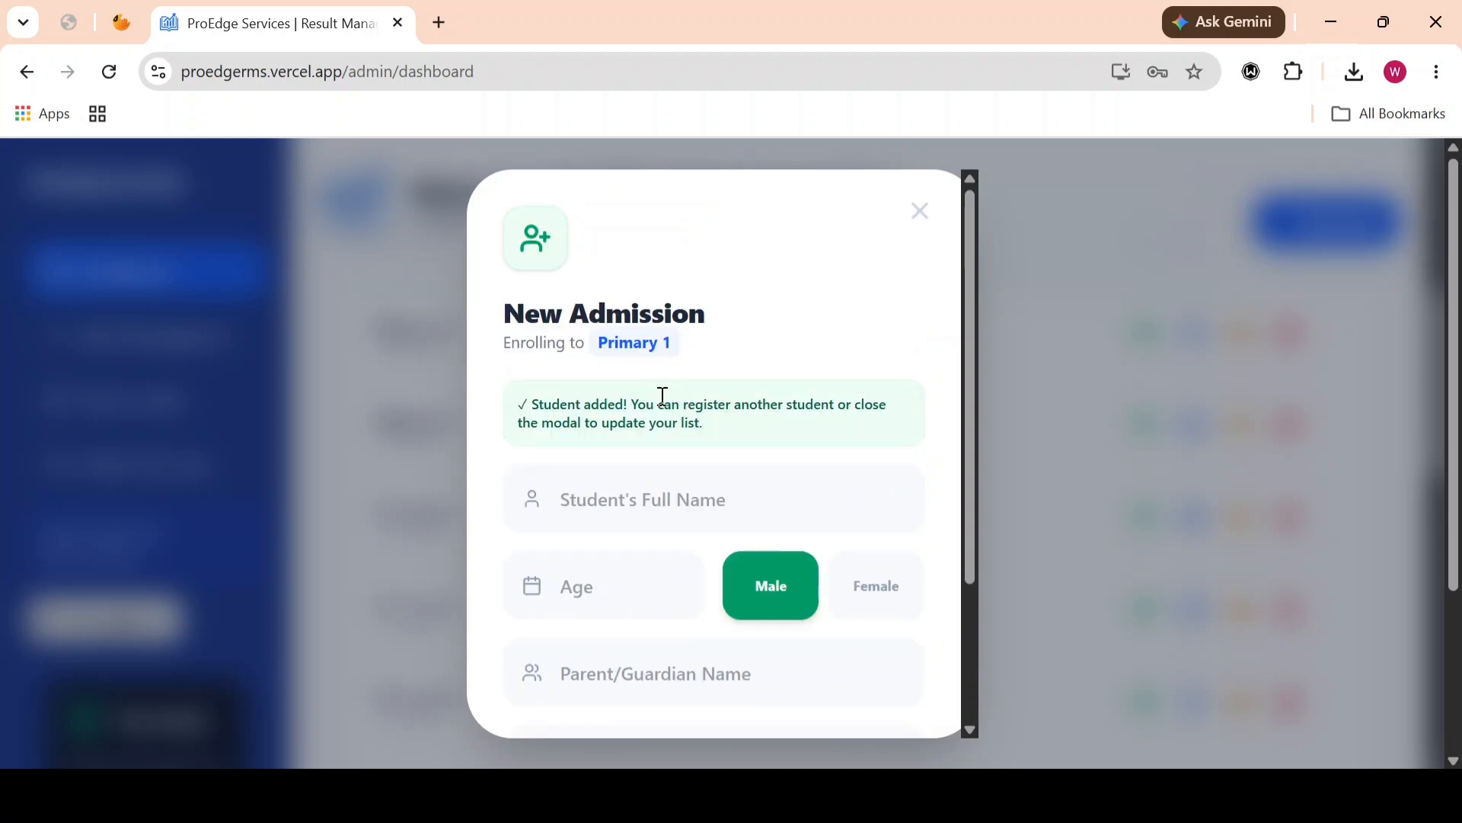
{"action": "left_click", "coordinate": [922, 213]}
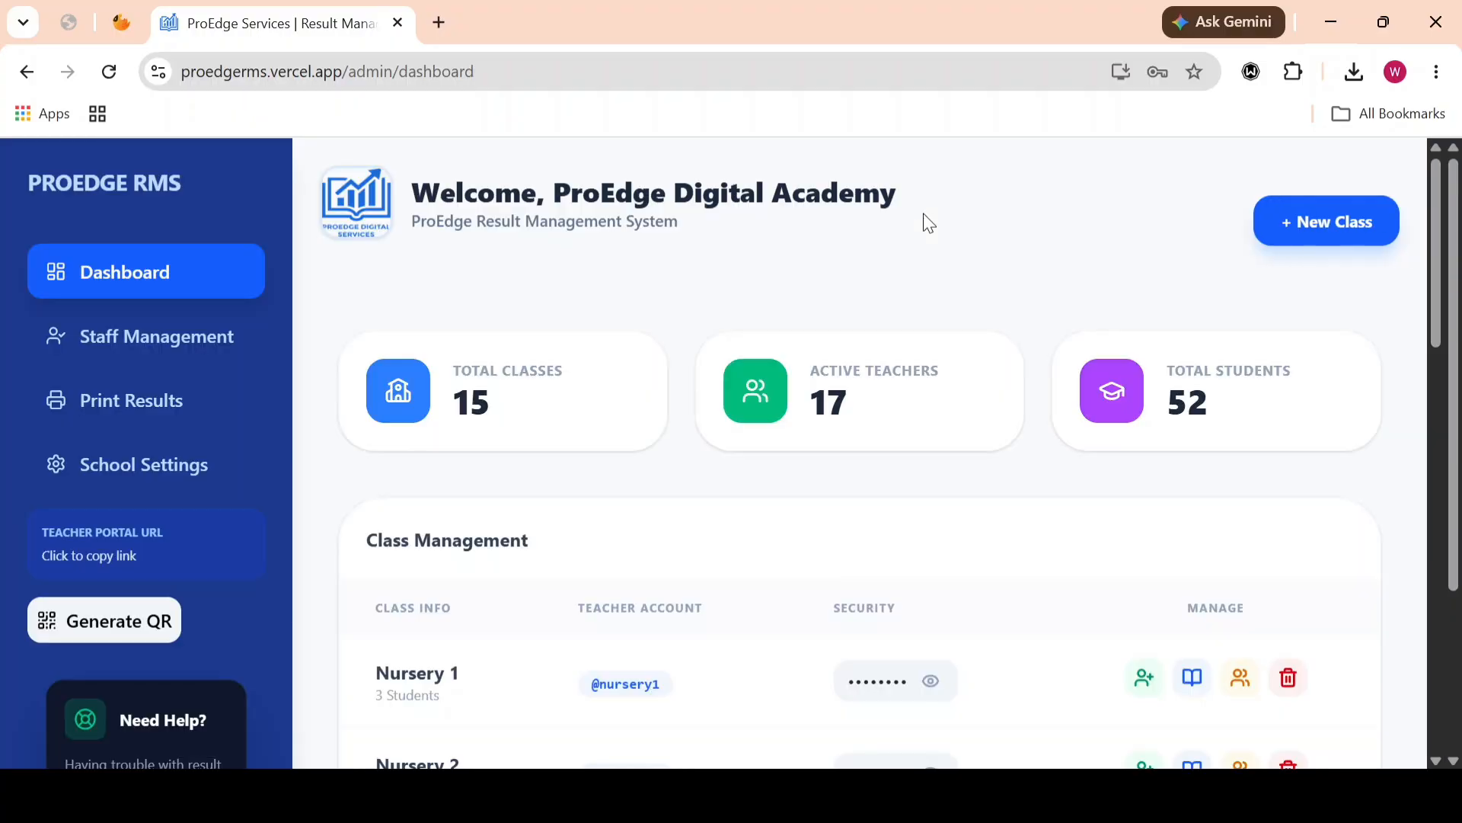
Step: Open the subject allocation for the Primary 1 class
{"action": "scroll", "coordinate": [809, 598], "scroll_direction": "down", "scroll_amount": 3}
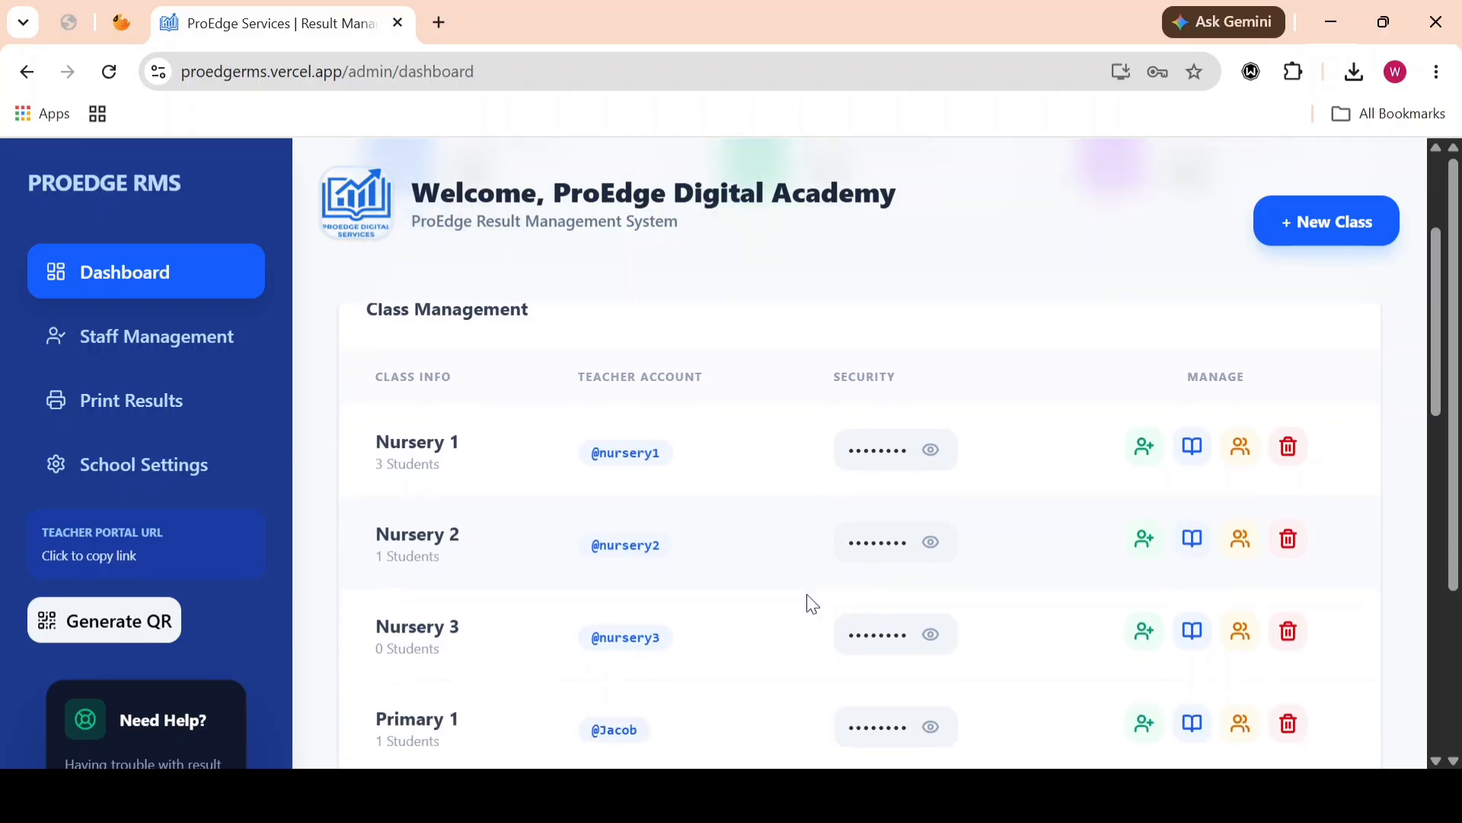
{"action": "scroll", "coordinate": [809, 600], "scroll_direction": "down", "scroll_amount": 3}
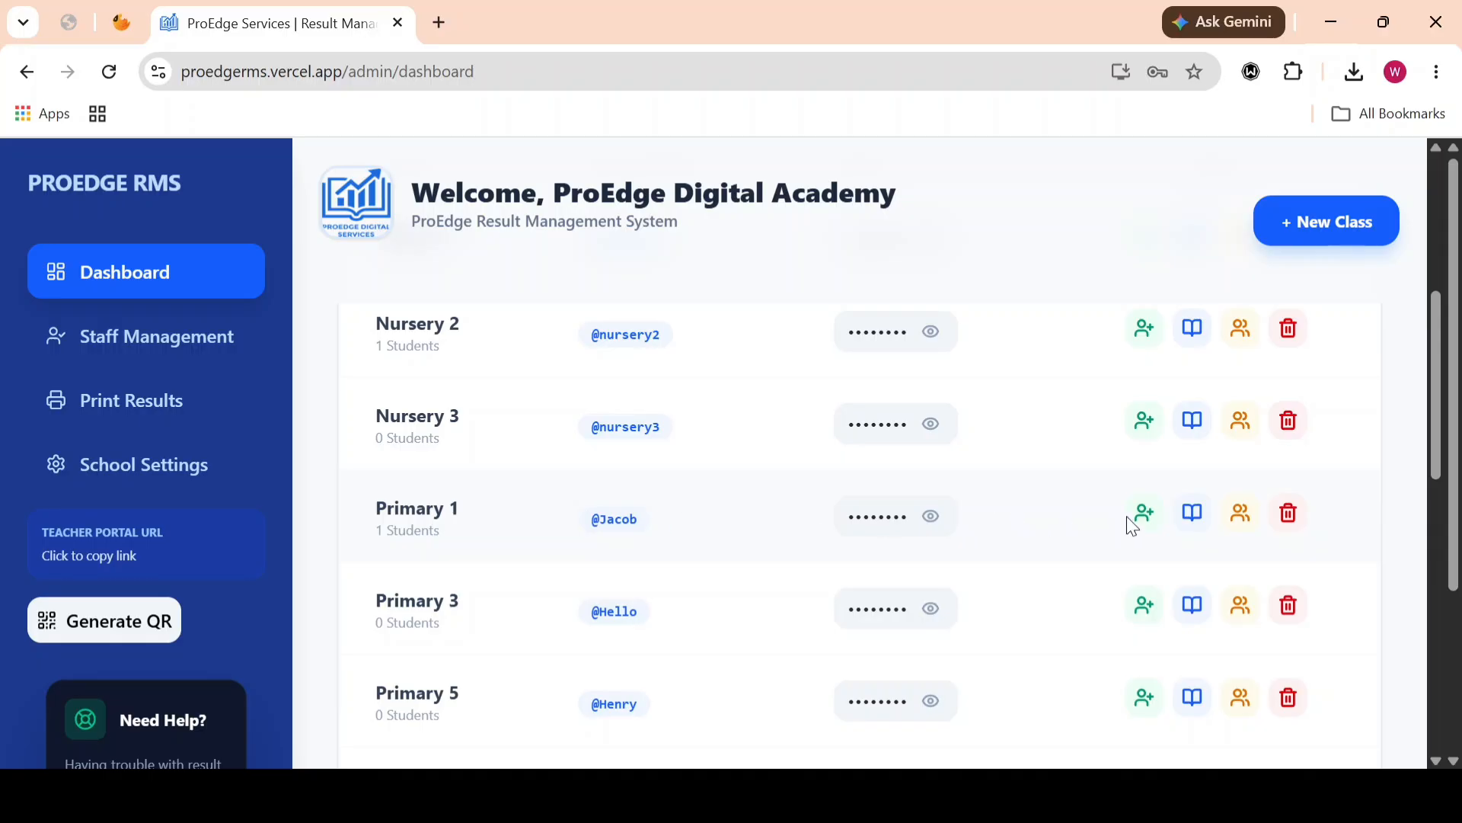
{"action": "left_click", "coordinate": [1190, 518]}
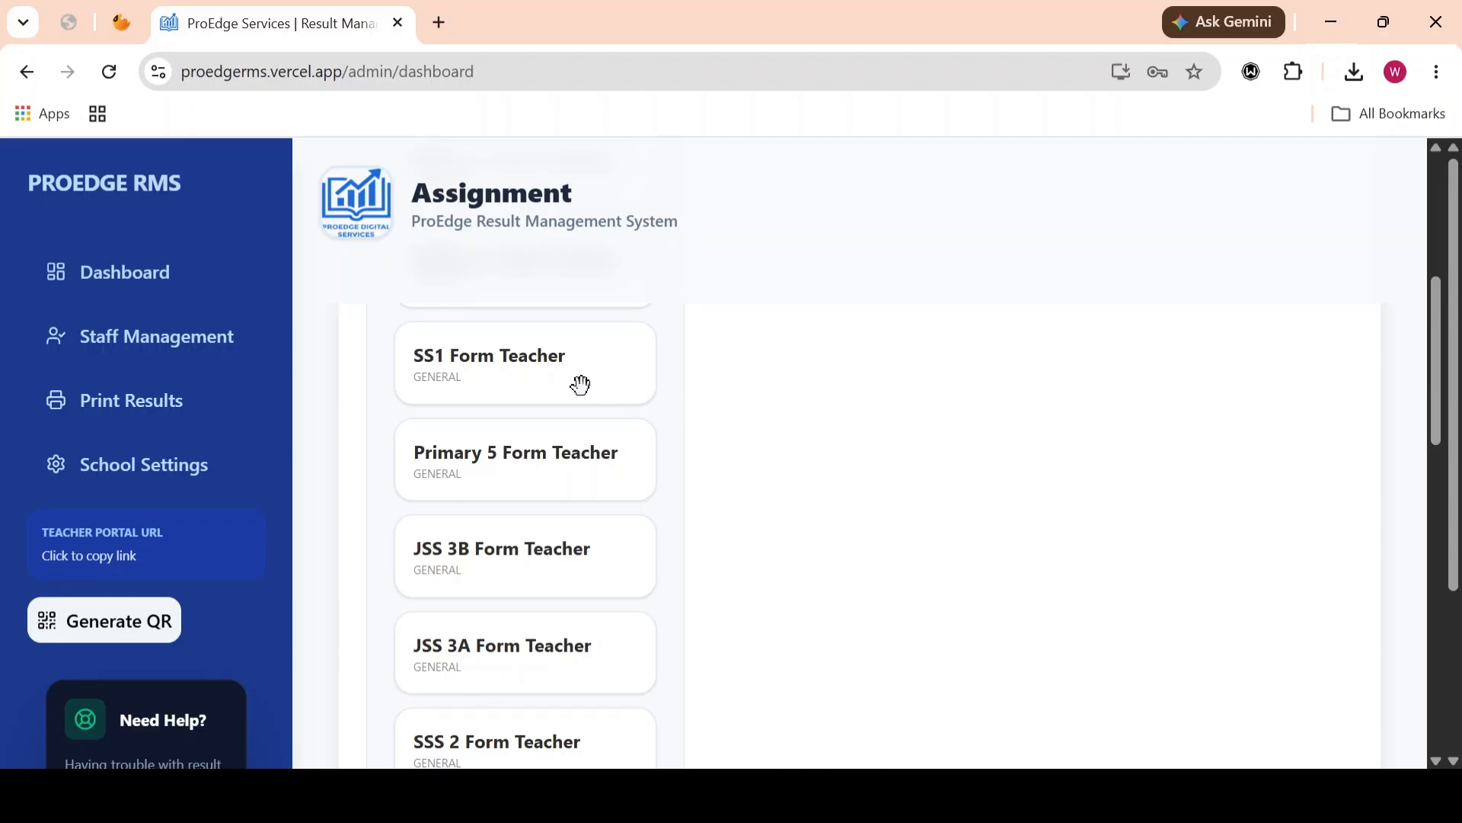
Step: Look through the Staff Room teacher list for Primary 1 and open the school subjects manager
{"action": "scroll", "coordinate": [581, 385], "scroll_direction": "up", "scroll_amount": 5}
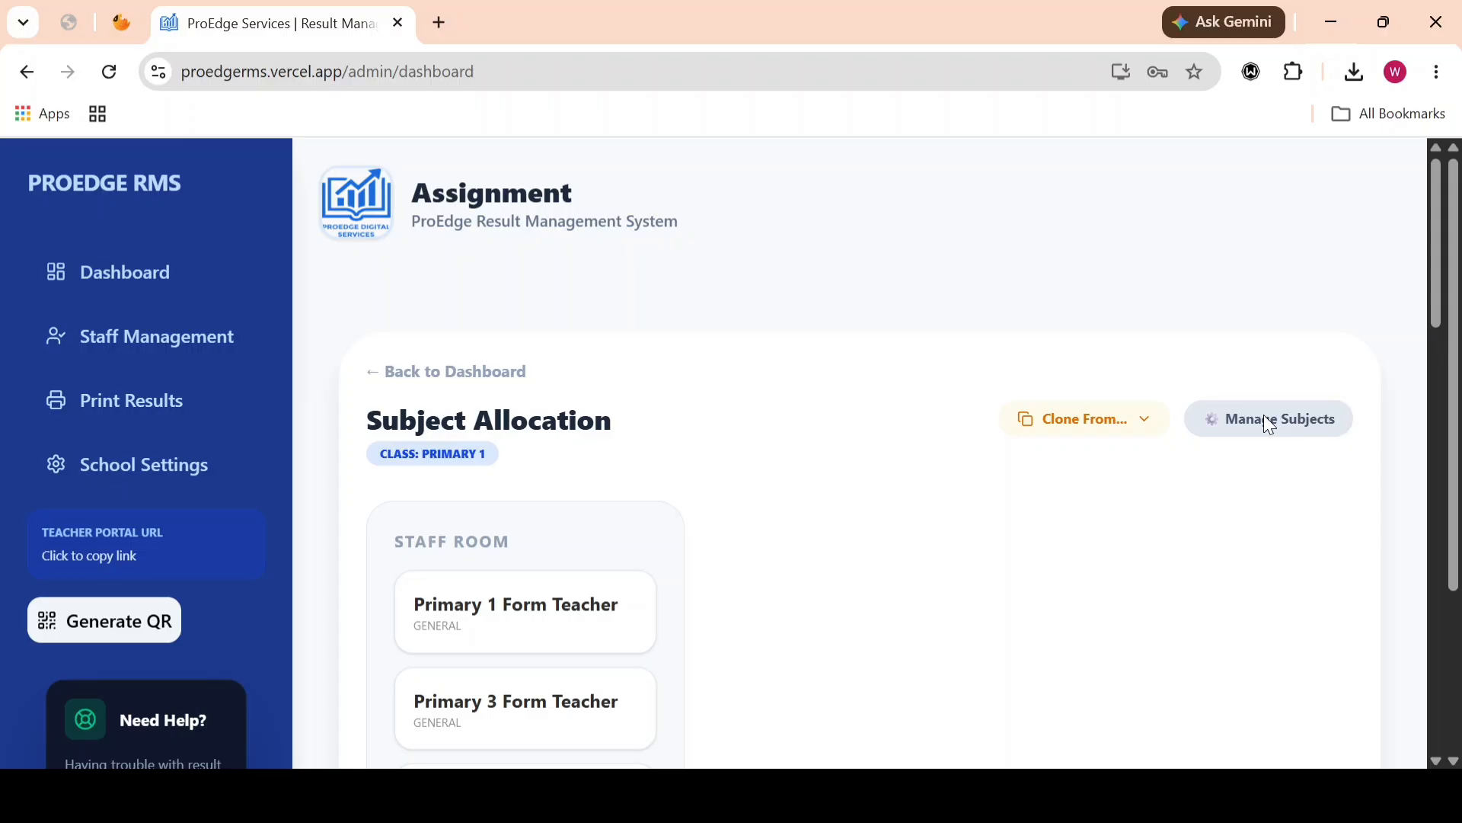
{"action": "scroll", "coordinate": [463, 590], "scroll_direction": "down", "scroll_amount": 5}
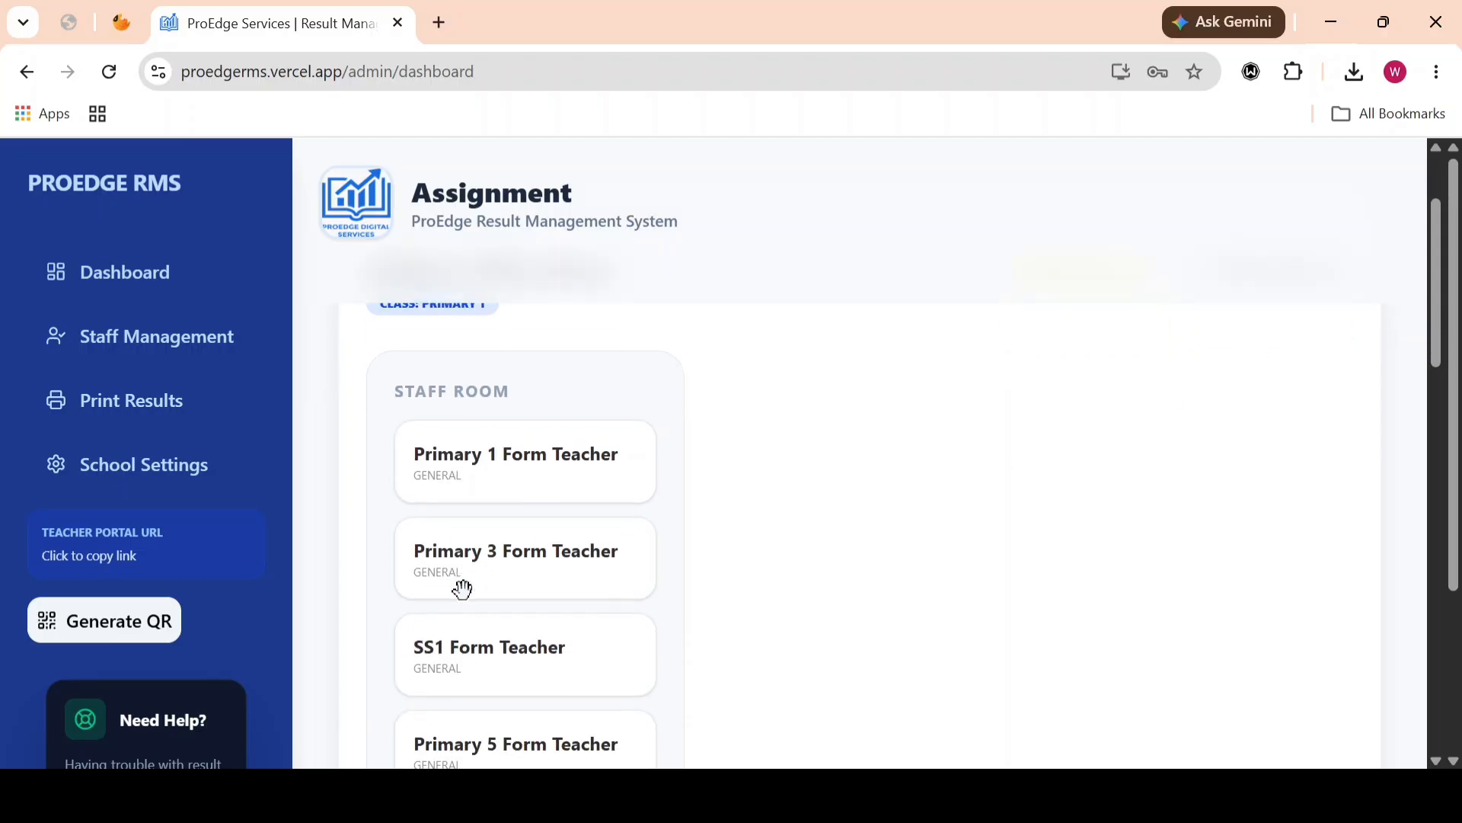
{"action": "scroll", "coordinate": [463, 589], "scroll_direction": "down", "scroll_amount": 10}
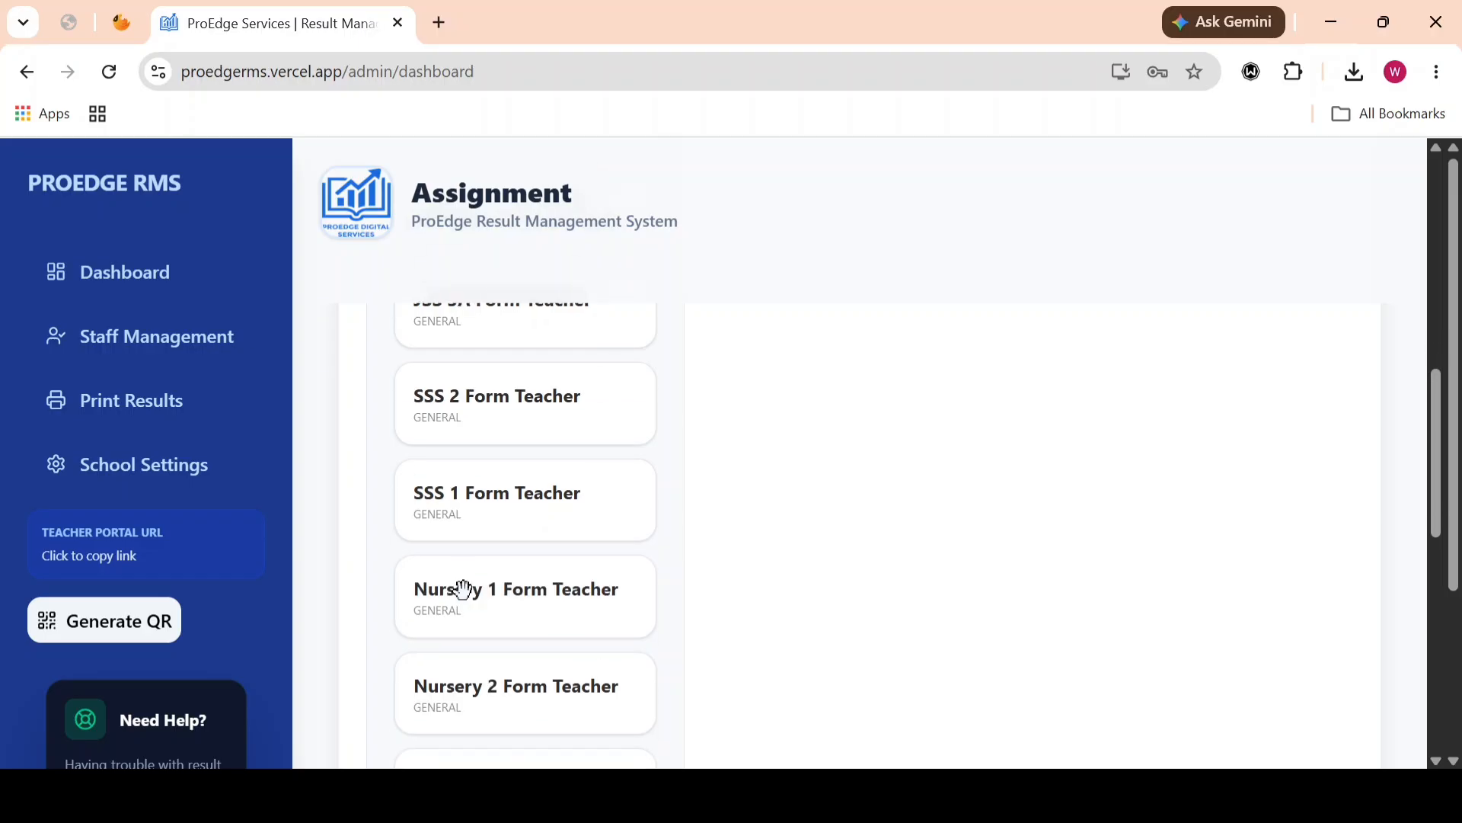
{"action": "scroll", "coordinate": [463, 589], "scroll_direction": "down", "scroll_amount": 3}
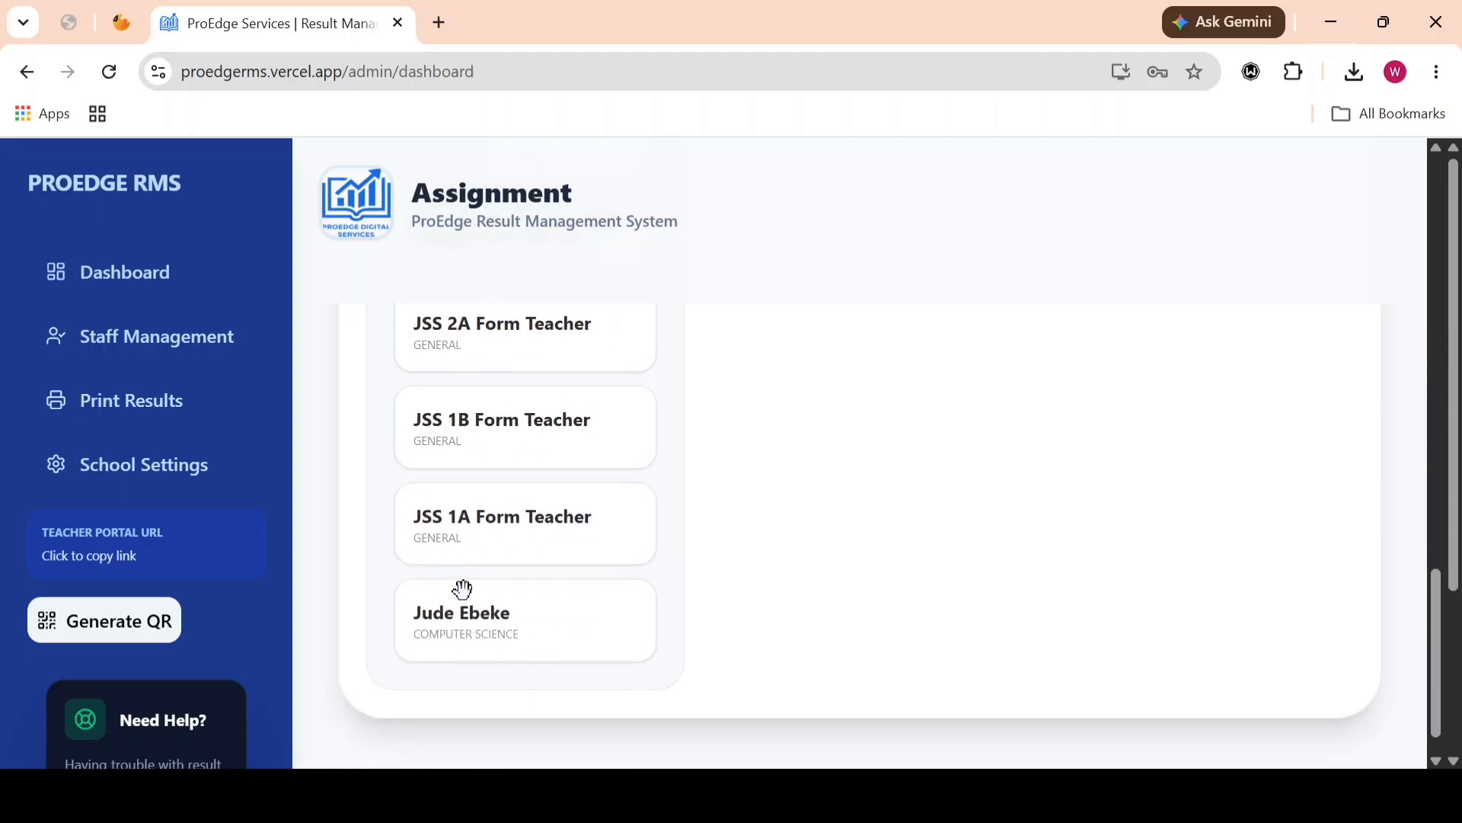
{"action": "scroll", "coordinate": [463, 589], "scroll_direction": "up", "scroll_amount": 6}
{"action": "scroll", "coordinate": [463, 589], "scroll_direction": "up", "scroll_amount": 12}
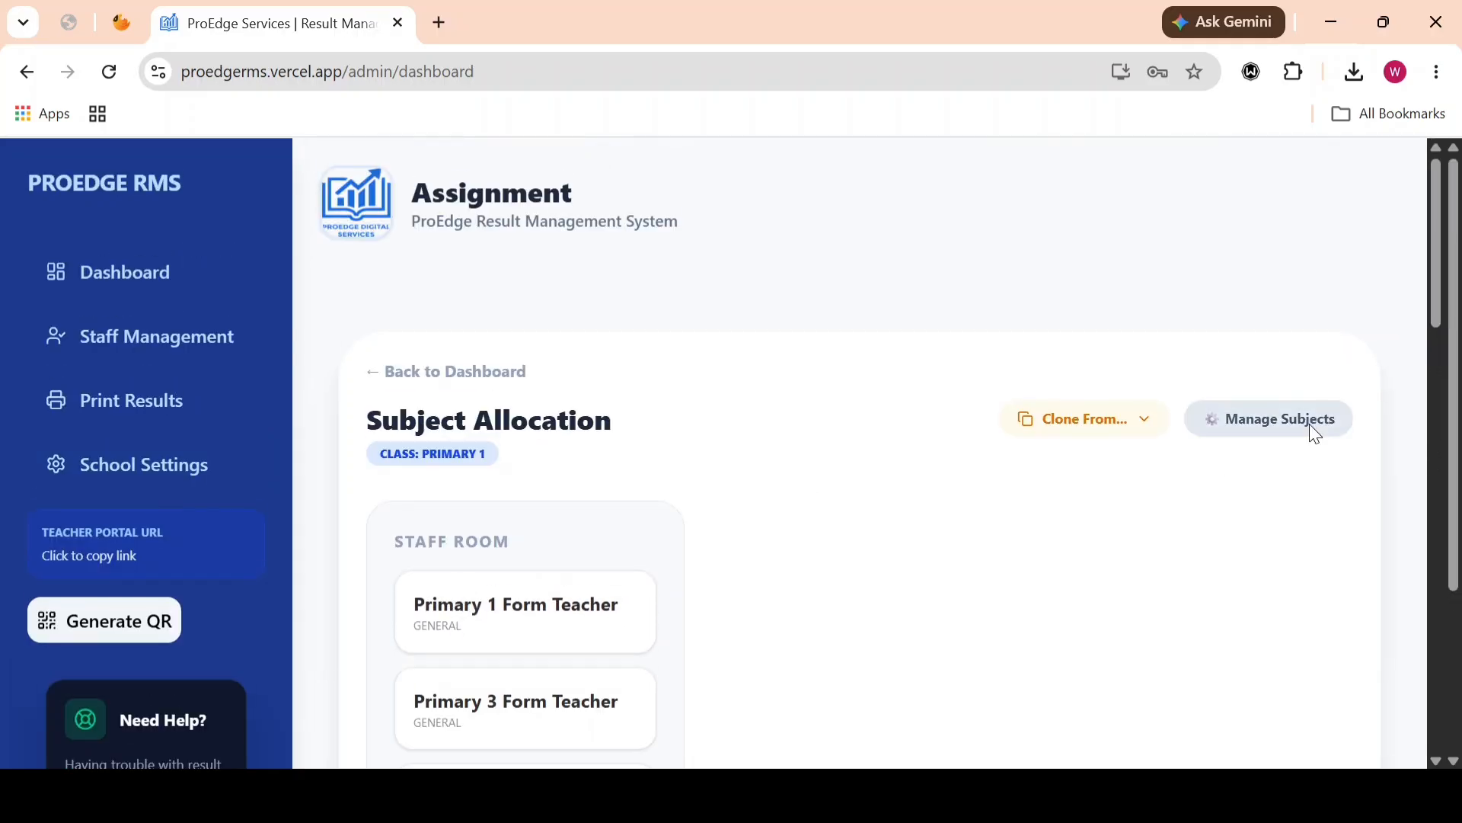
{"action": "left_click", "coordinate": [1316, 433]}
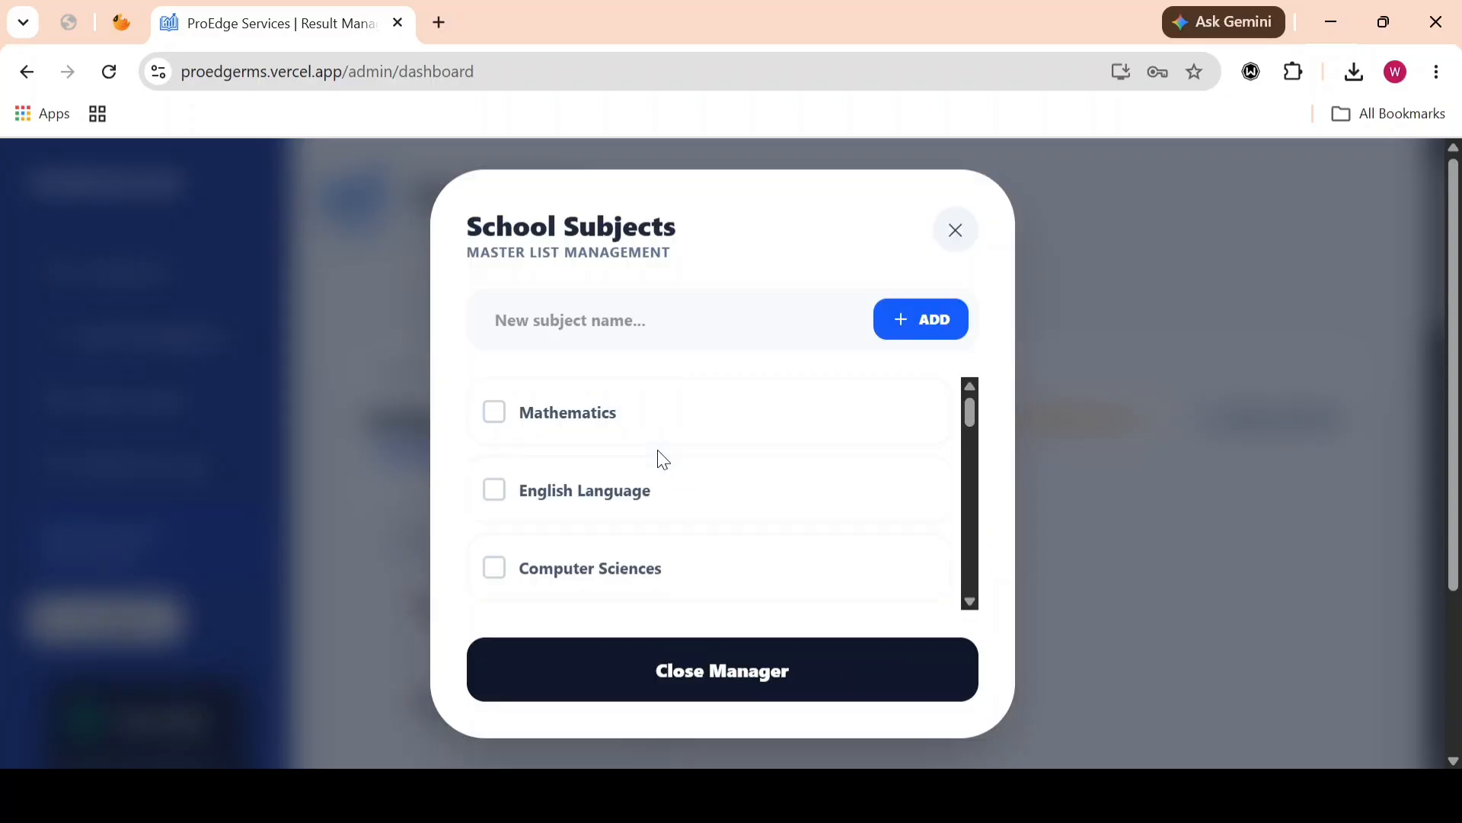
Step: Select Mathematics, English Language, Computer Sciences, Economics and Cultural and Creative Arts as subjects for the Primary 1 class
{"action": "left_click", "coordinate": [496, 421]}
{"action": "left_click", "coordinate": [497, 497]}
{"action": "scroll", "coordinate": [518, 542], "scroll_direction": "down", "scroll_amount": 1}
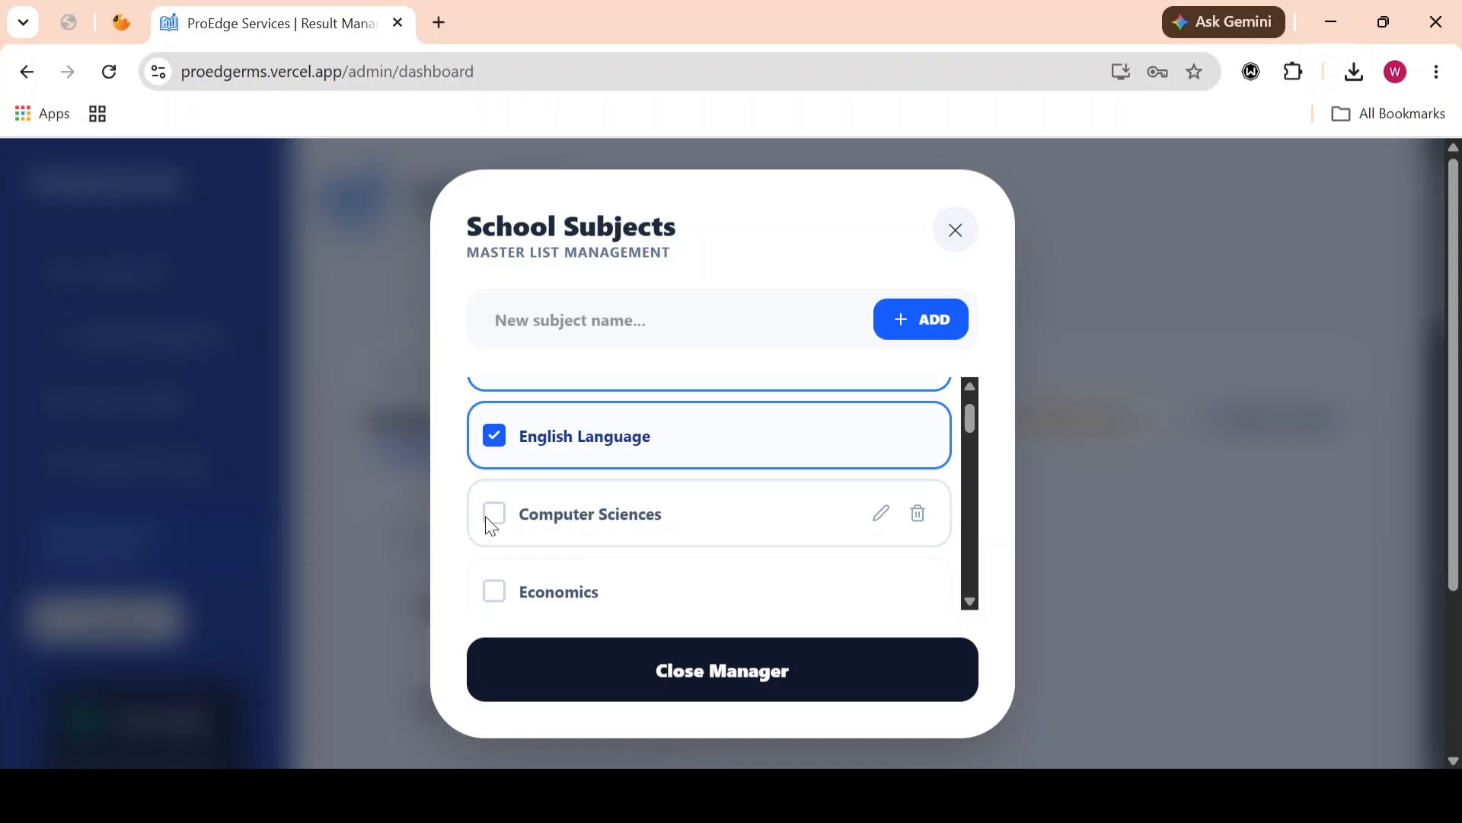
{"action": "left_click", "coordinate": [492, 522]}
{"action": "scroll", "coordinate": [504, 542], "scroll_direction": "down", "scroll_amount": 1}
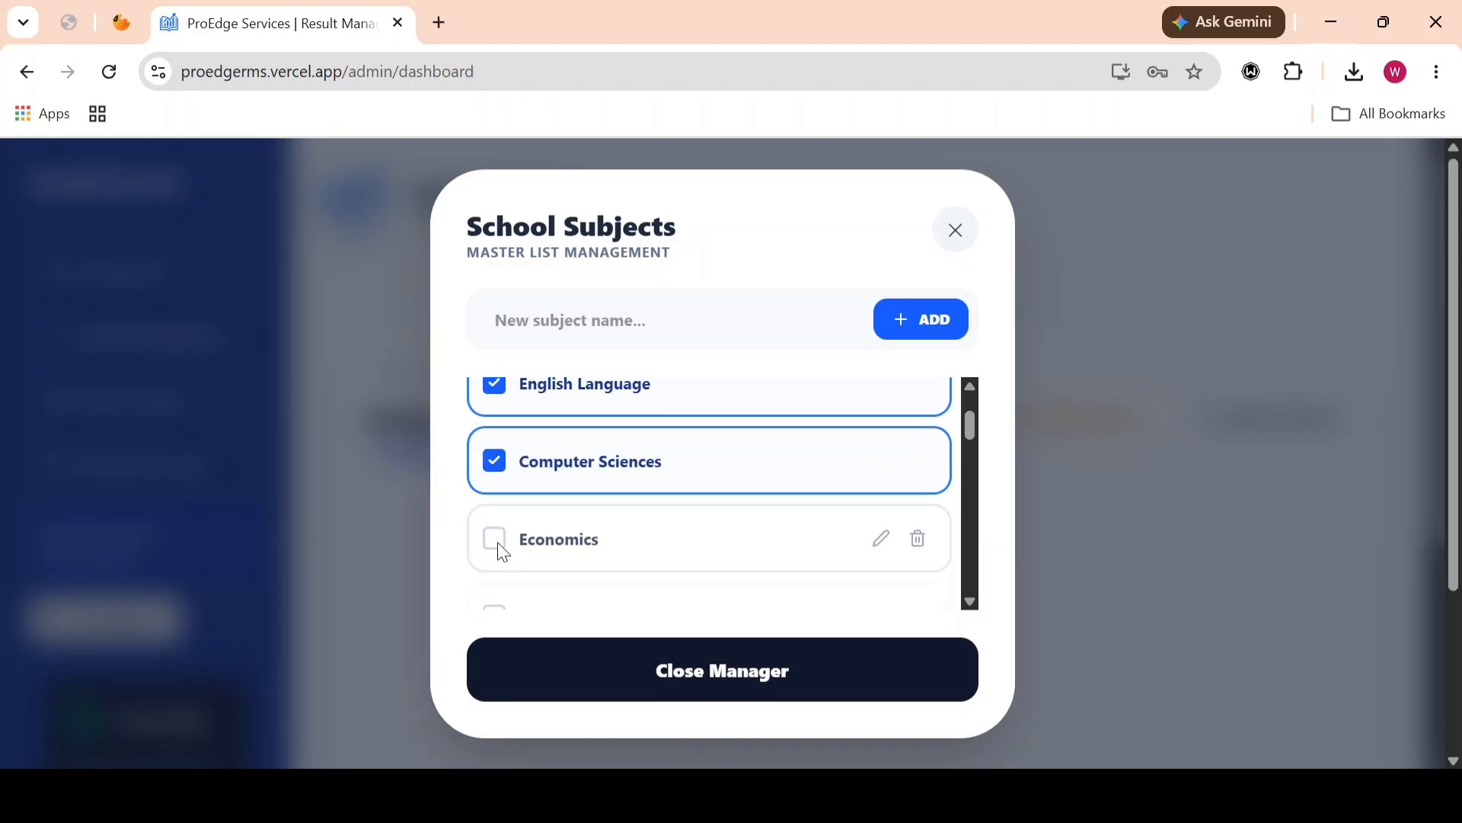
{"action": "left_click", "coordinate": [501, 547]}
{"action": "scroll", "coordinate": [500, 545], "scroll_direction": "down", "scroll_amount": 4}
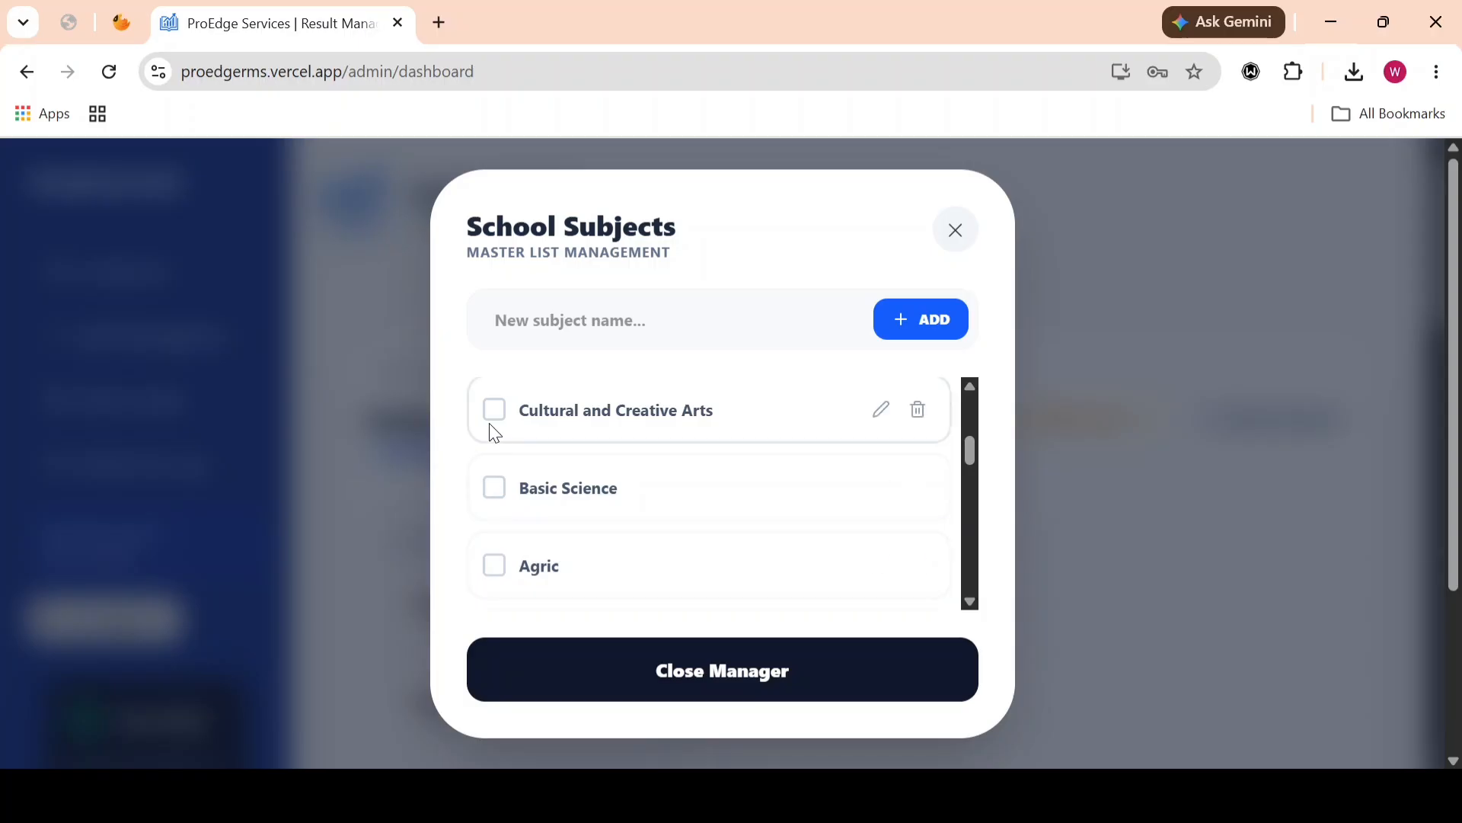
{"action": "left_click", "coordinate": [494, 409]}
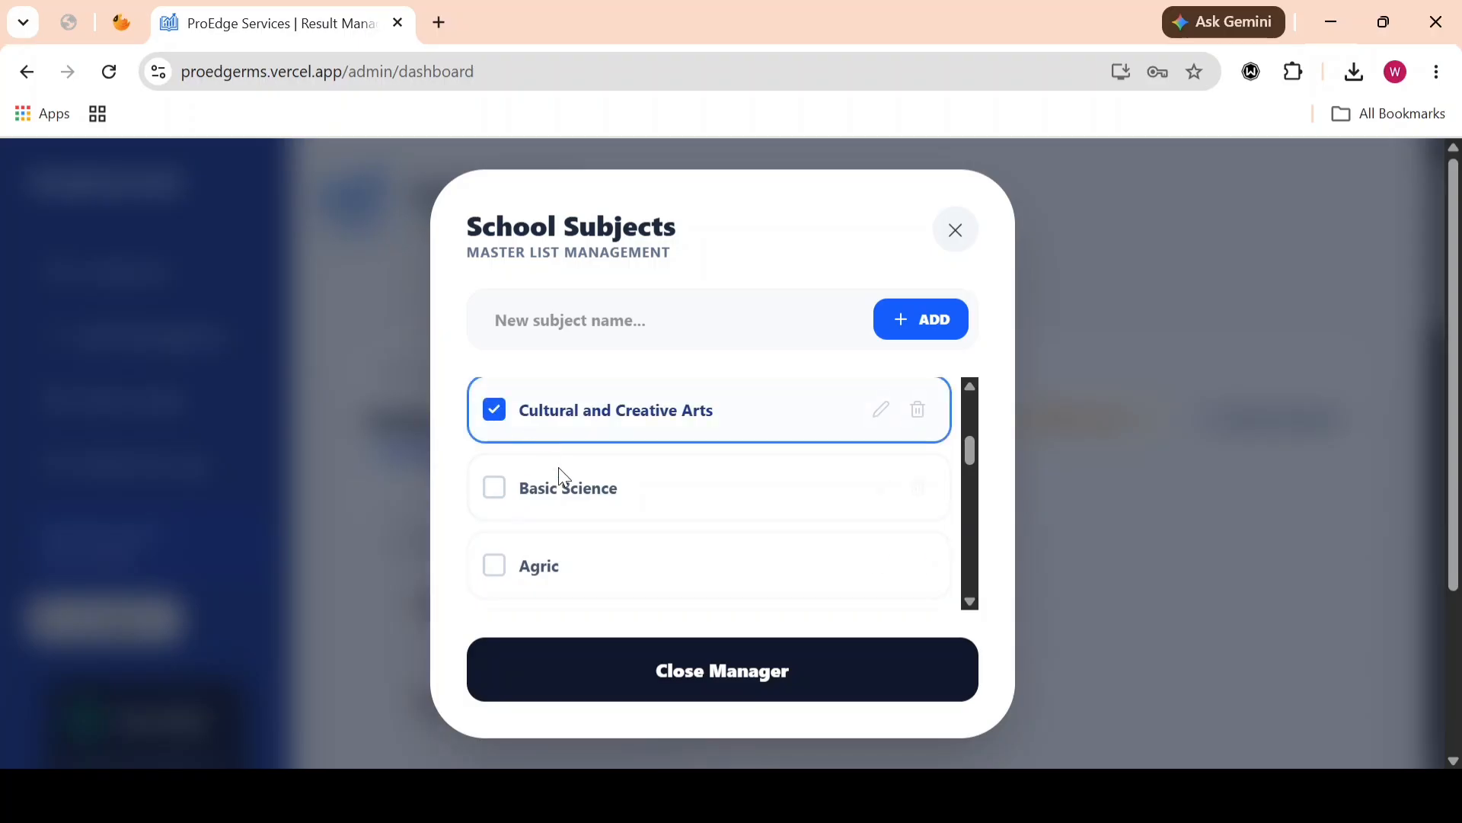
Step: Add Christian Religious Studies to the school's master subject list and select it for the class
{"action": "scroll", "coordinate": [564, 476], "scroll_direction": "down", "scroll_amount": 1}
{"action": "scroll", "coordinate": [565, 480], "scroll_direction": "down", "scroll_amount": 5}
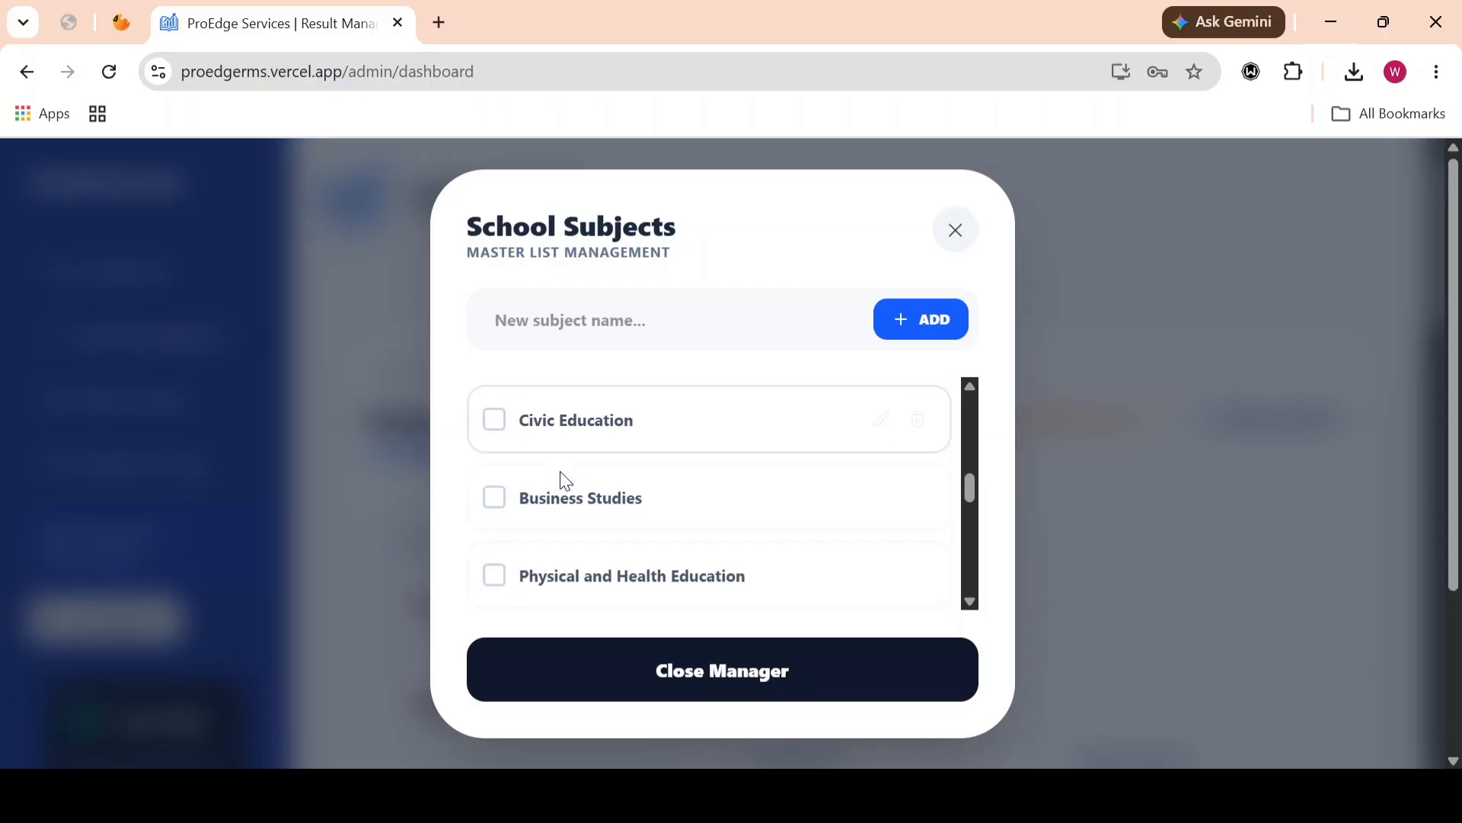
{"action": "scroll", "coordinate": [562, 475], "scroll_direction": "down", "scroll_amount": 5}
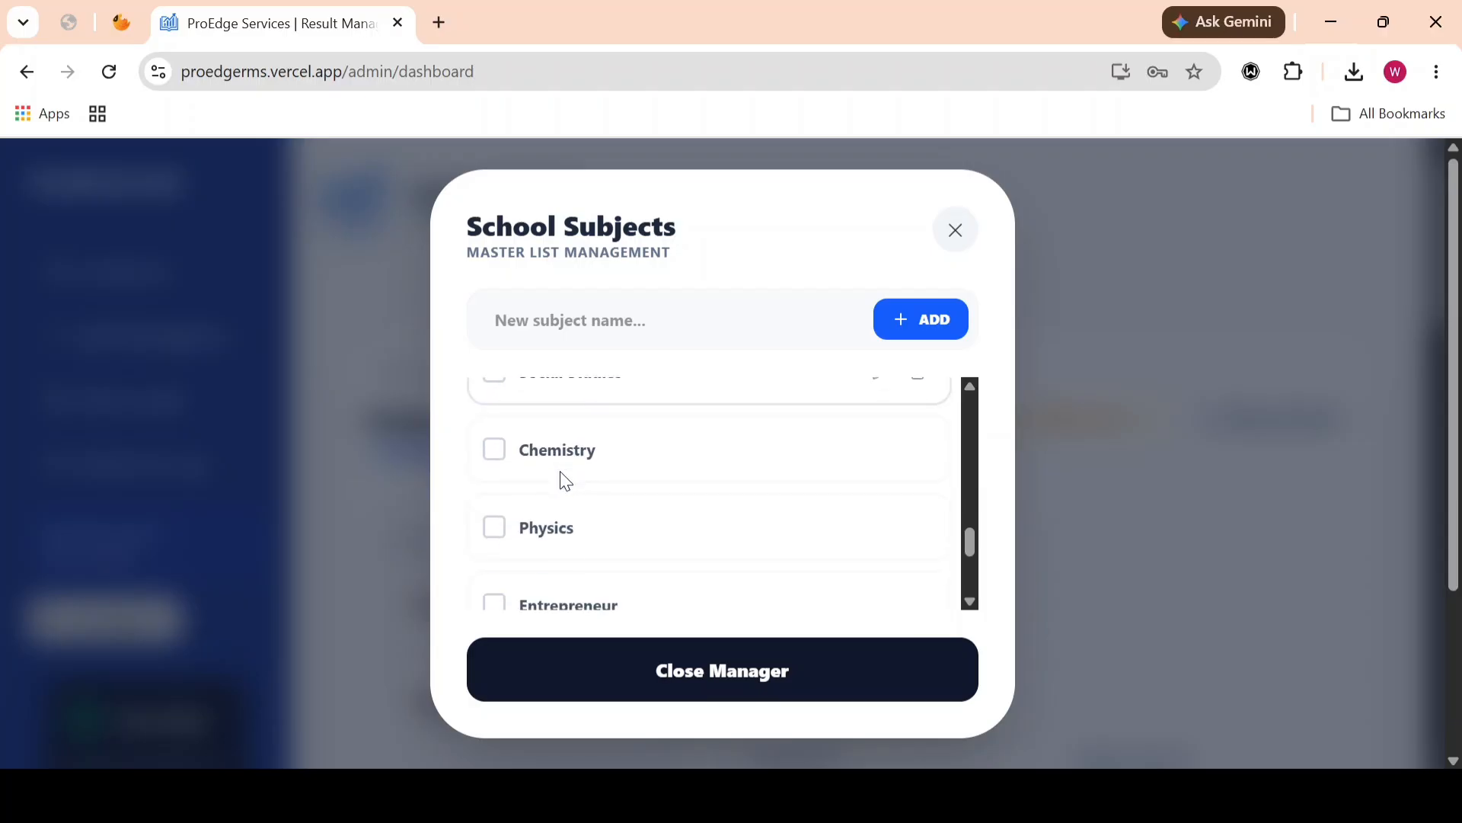
{"action": "scroll", "coordinate": [562, 476], "scroll_direction": "down", "scroll_amount": 3}
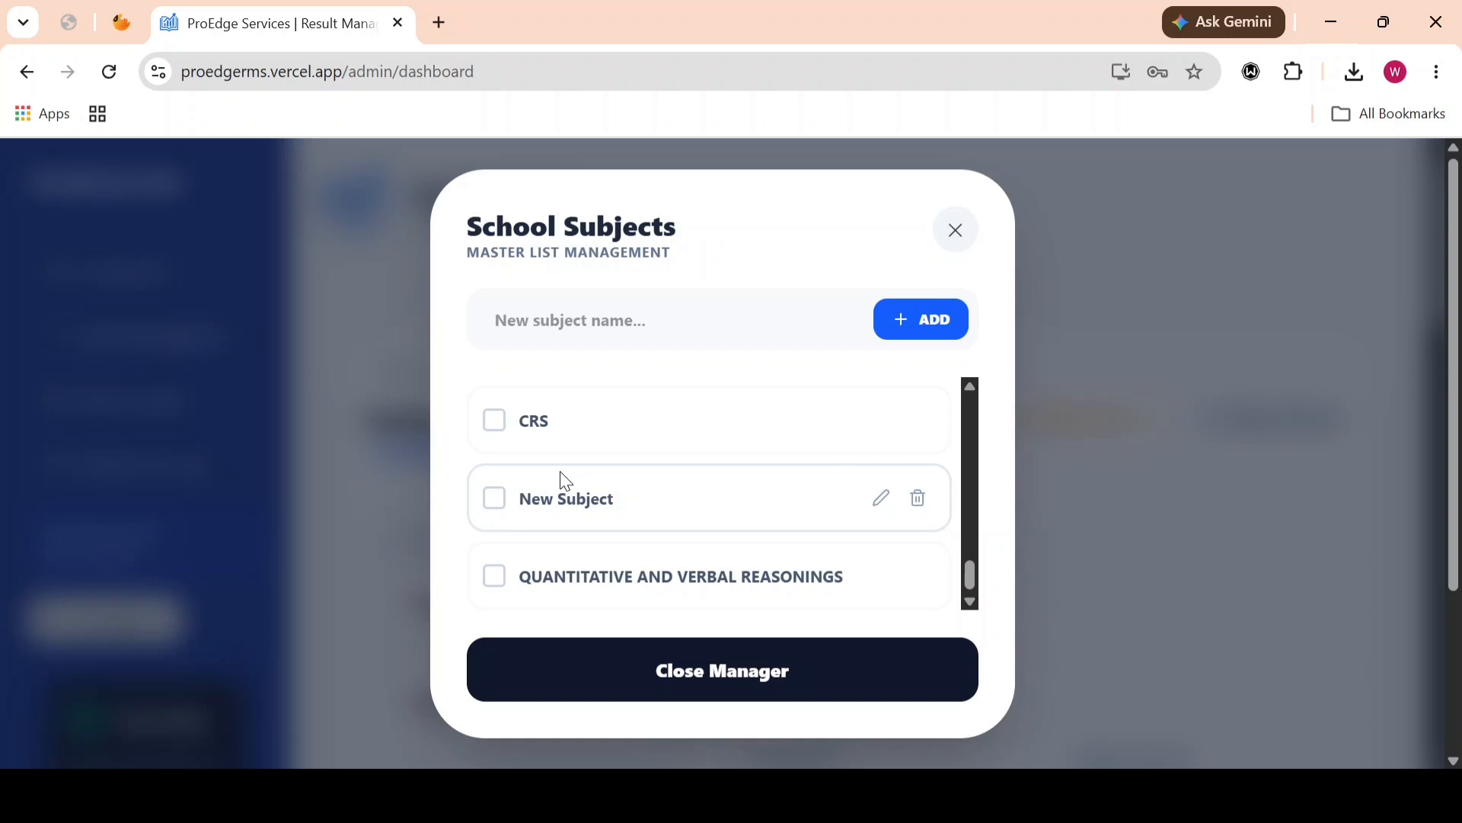
{"action": "left_click", "coordinate": [567, 319]}
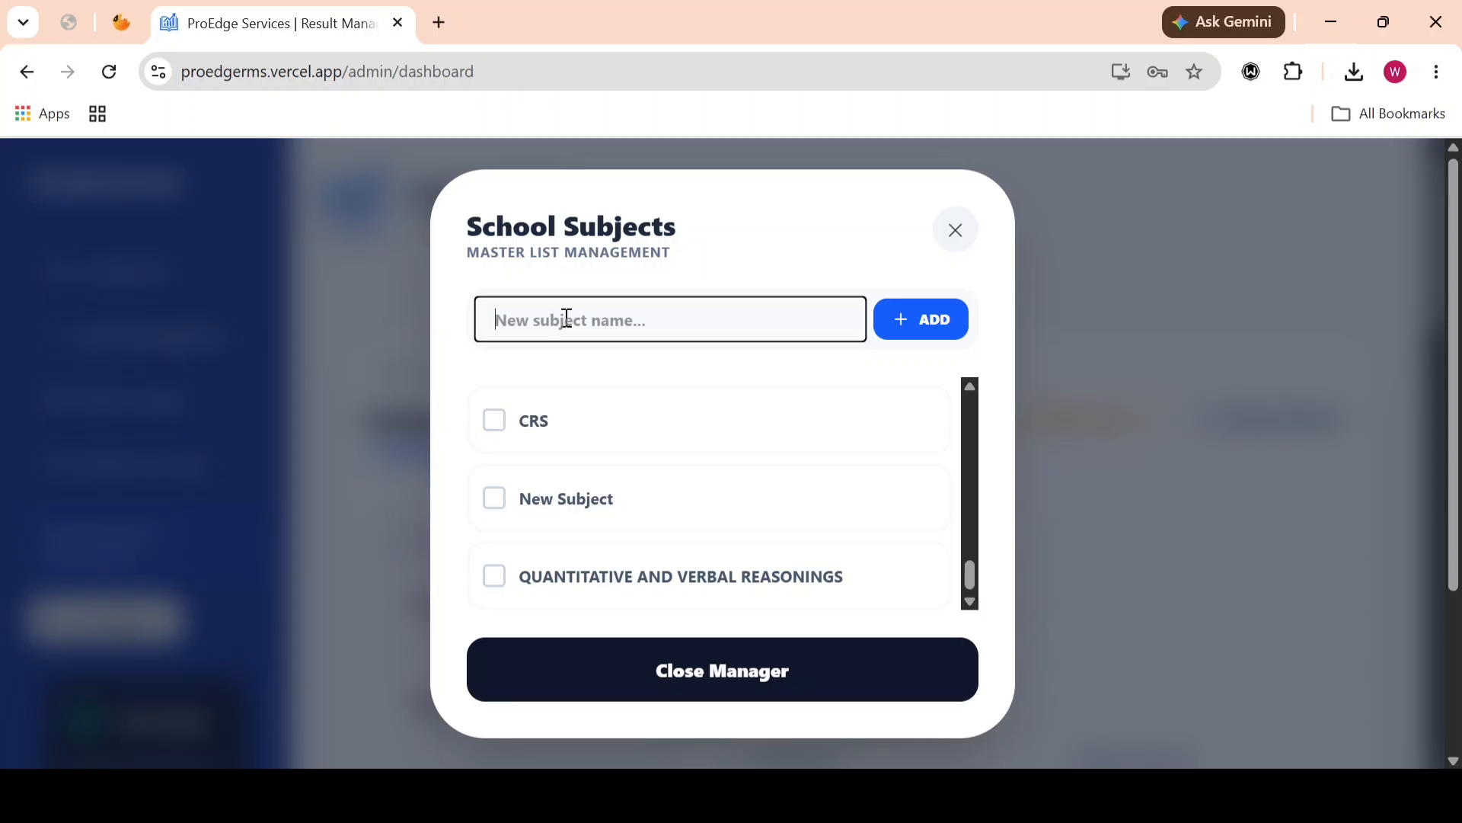
{"action": "type", "text": "Ch"}
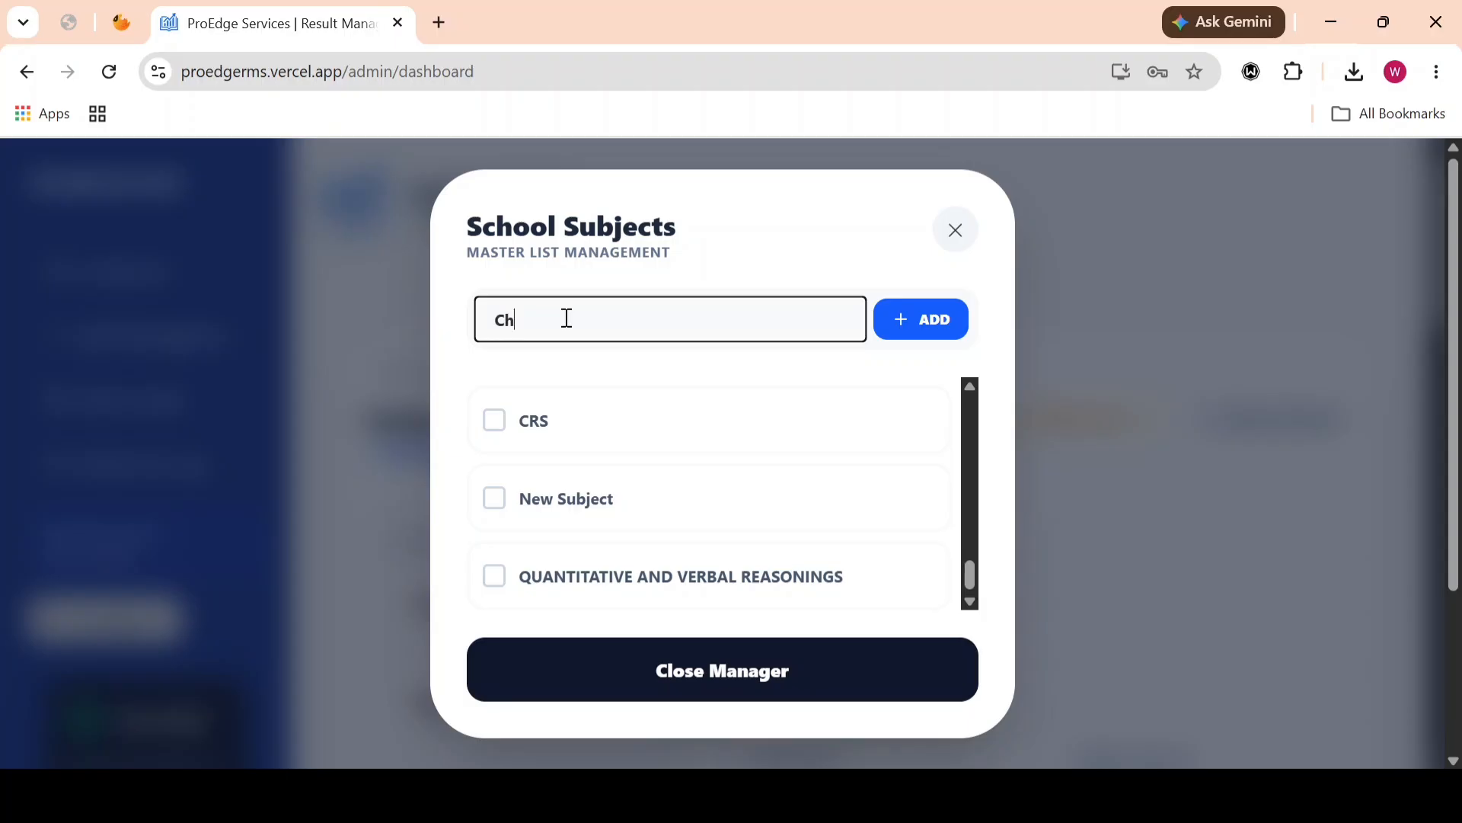
{"action": "type", "text": "ristian Religious"}
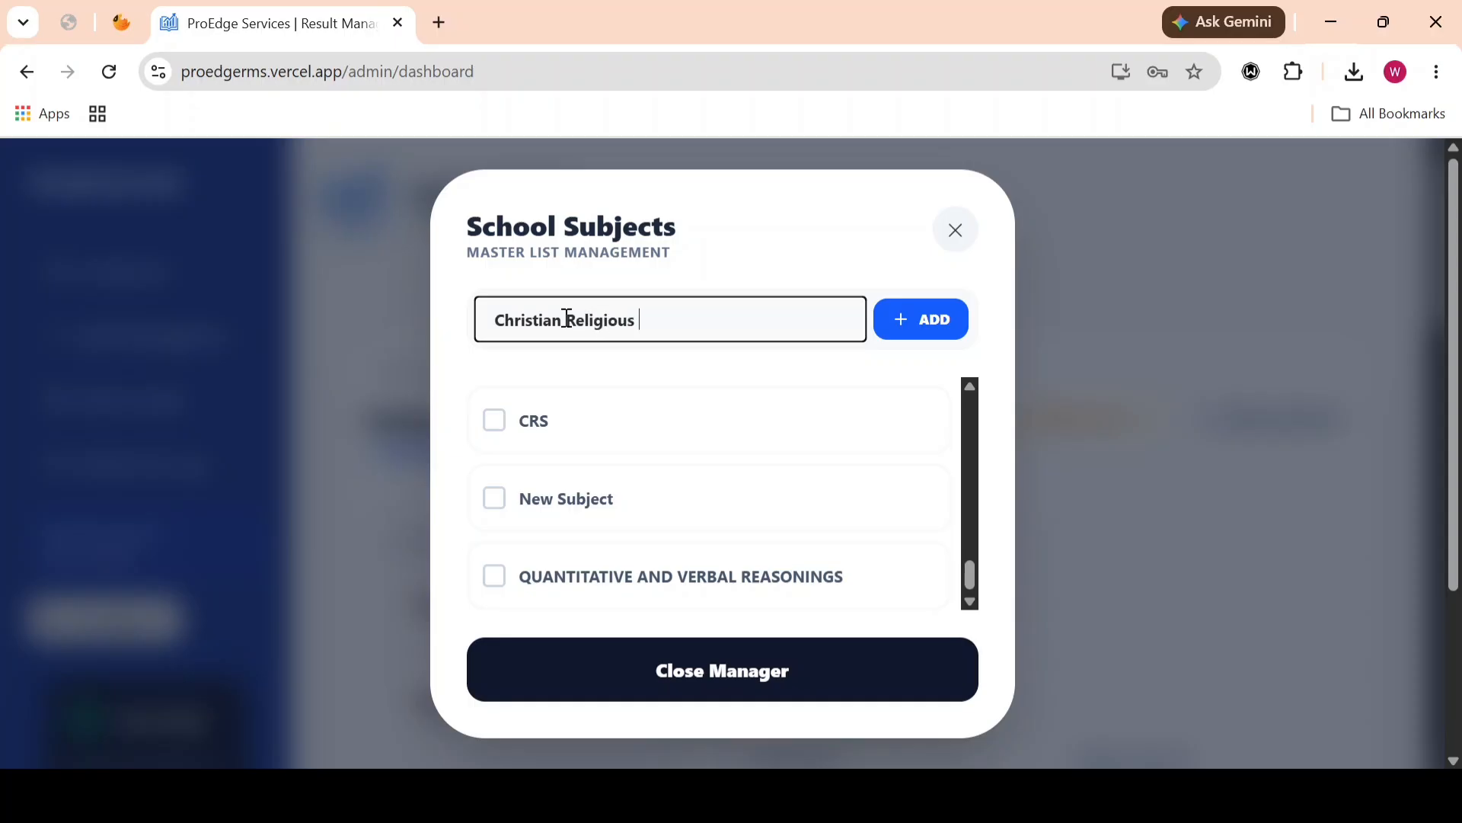
{"action": "type", "text": " Studies"}
{"action": "left_click", "coordinate": [907, 319]}
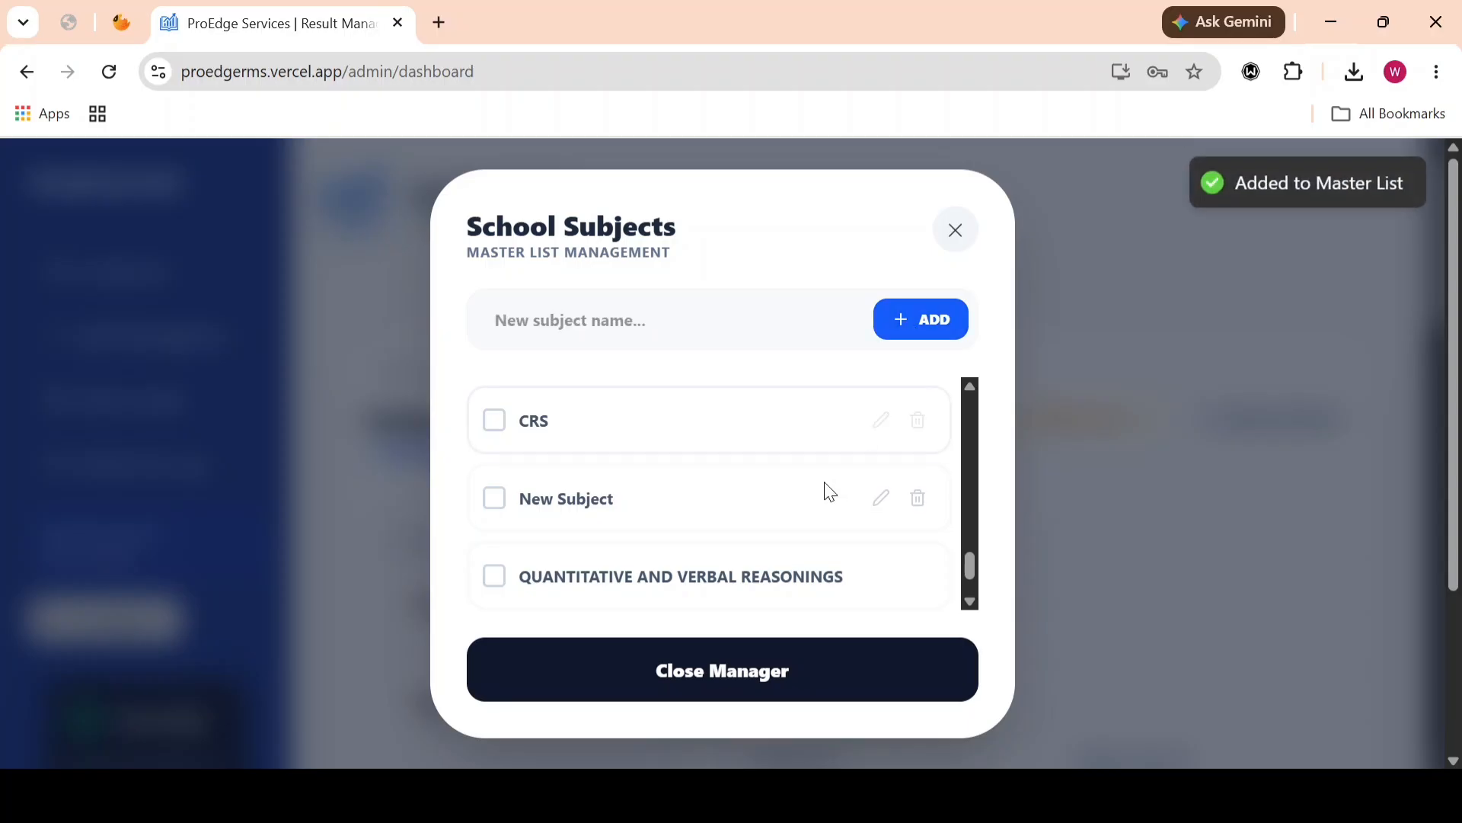
{"action": "scroll", "coordinate": [826, 489], "scroll_direction": "down", "scroll_amount": 1}
{"action": "scroll", "coordinate": [829, 489], "scroll_direction": "down", "scroll_amount": 4}
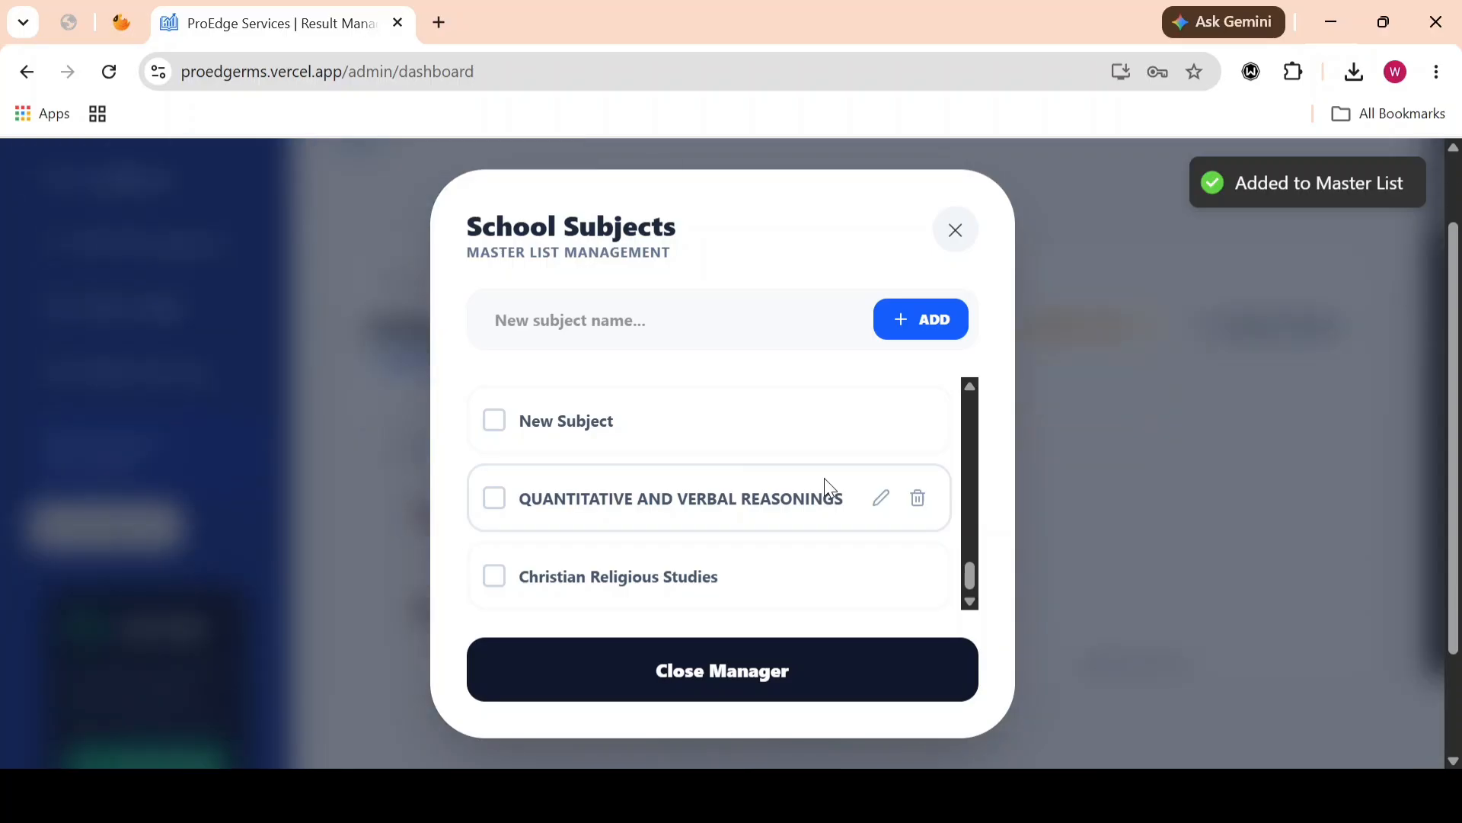
{"action": "left_click", "coordinate": [495, 577]}
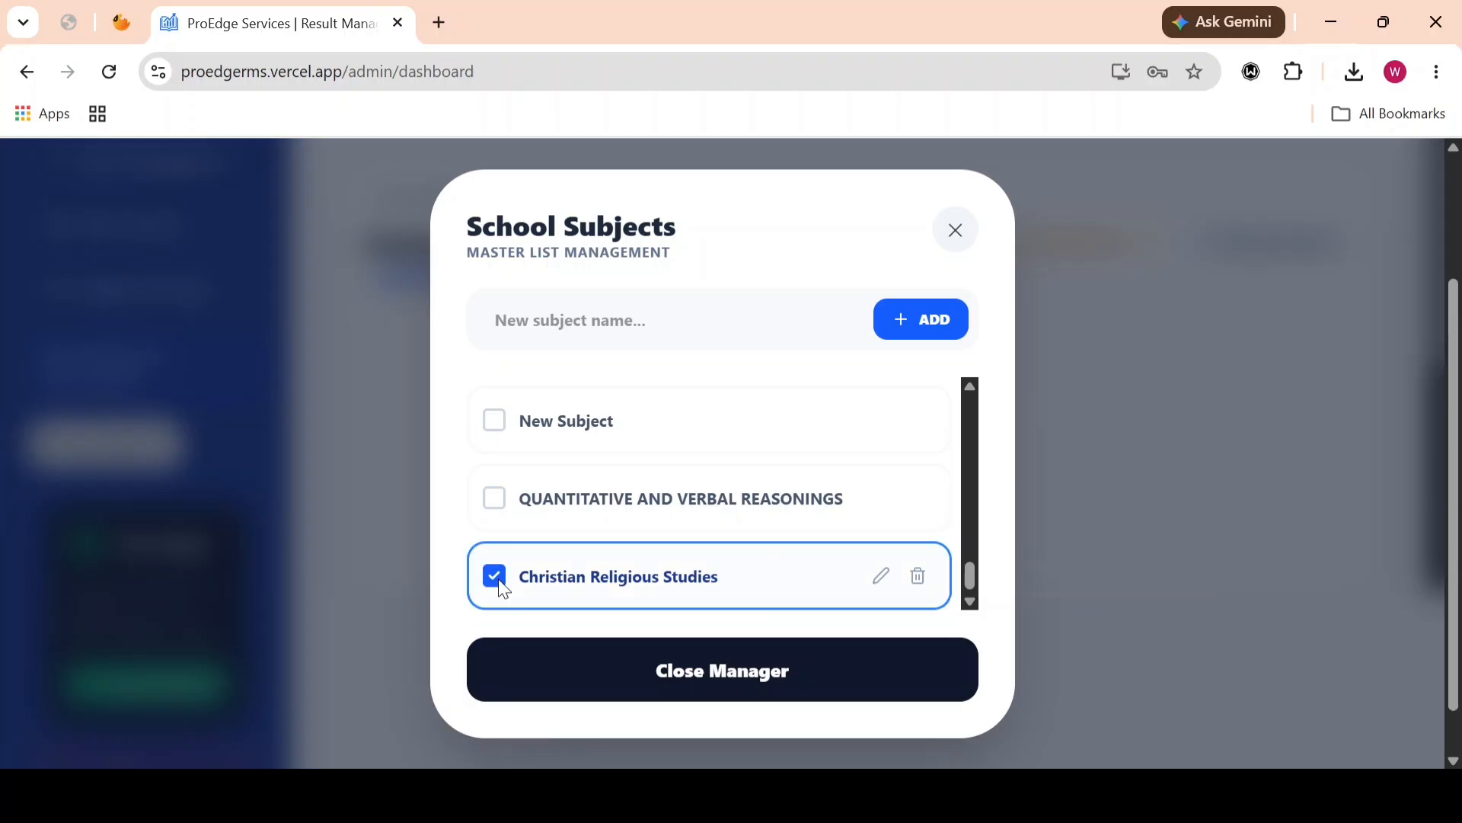
Step: Rename the Christian Religious Studies subject to Christian Religious Study and select it again for the class
{"action": "left_click", "coordinate": [883, 579]}
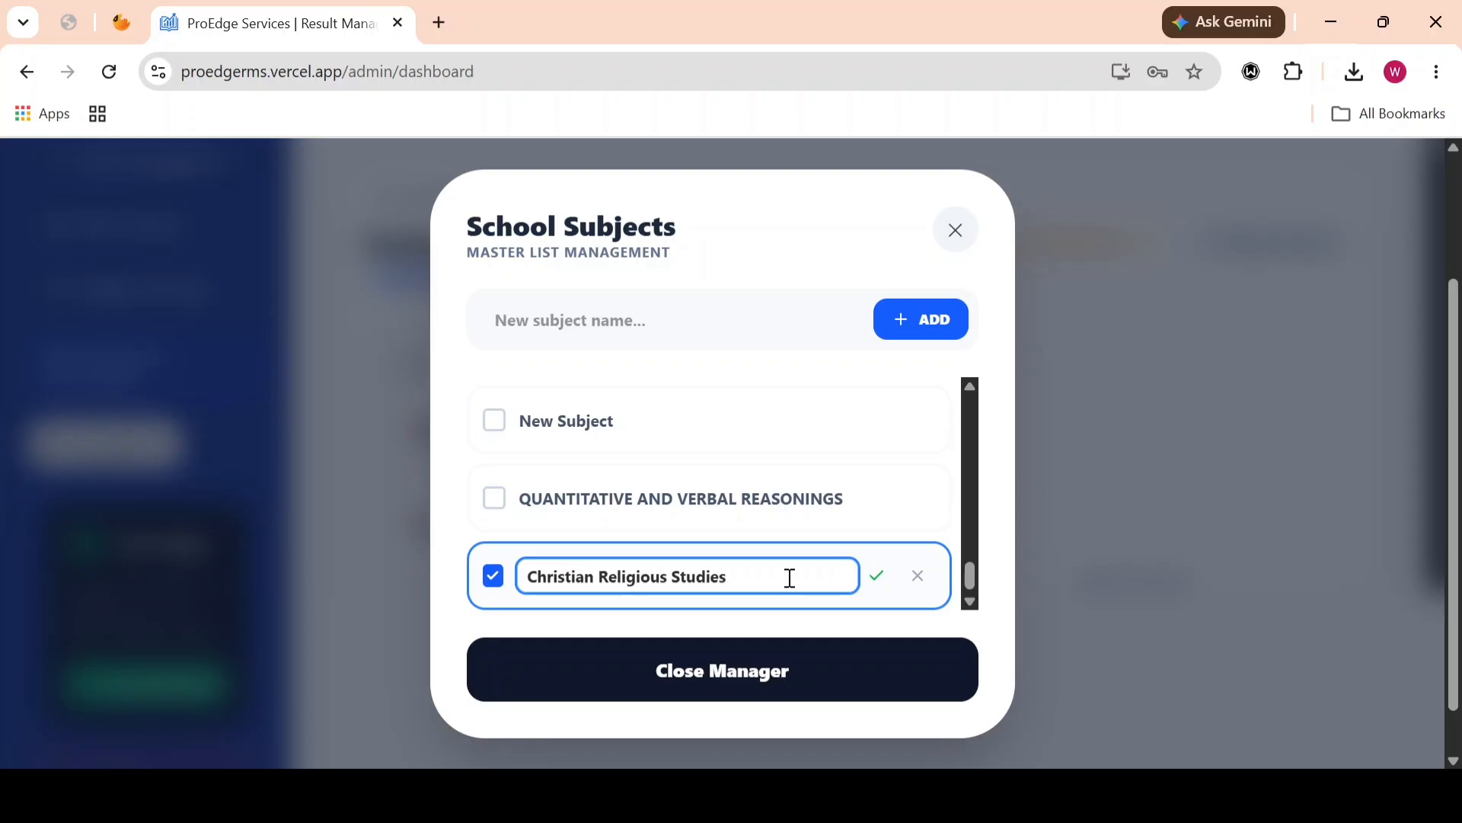
{"action": "key", "text": "BackSpace"}
{"action": "key", "text": "BackSpace"}
{"action": "key", "text": "BackSpace"}
{"action": "type", "text": "y"}
{"action": "left_click", "coordinate": [876, 581]}
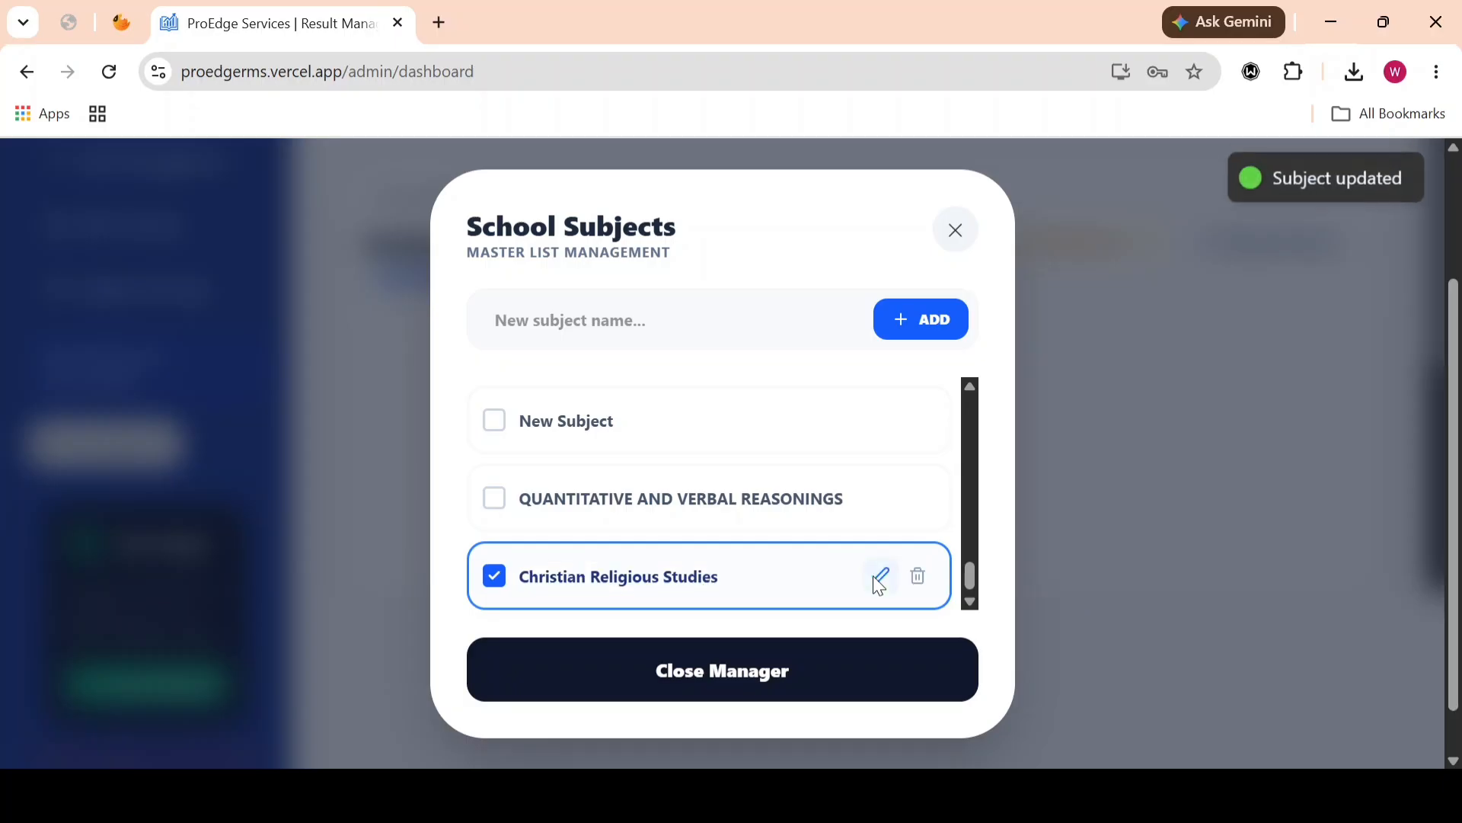
{"action": "left_click", "coordinate": [709, 562]}
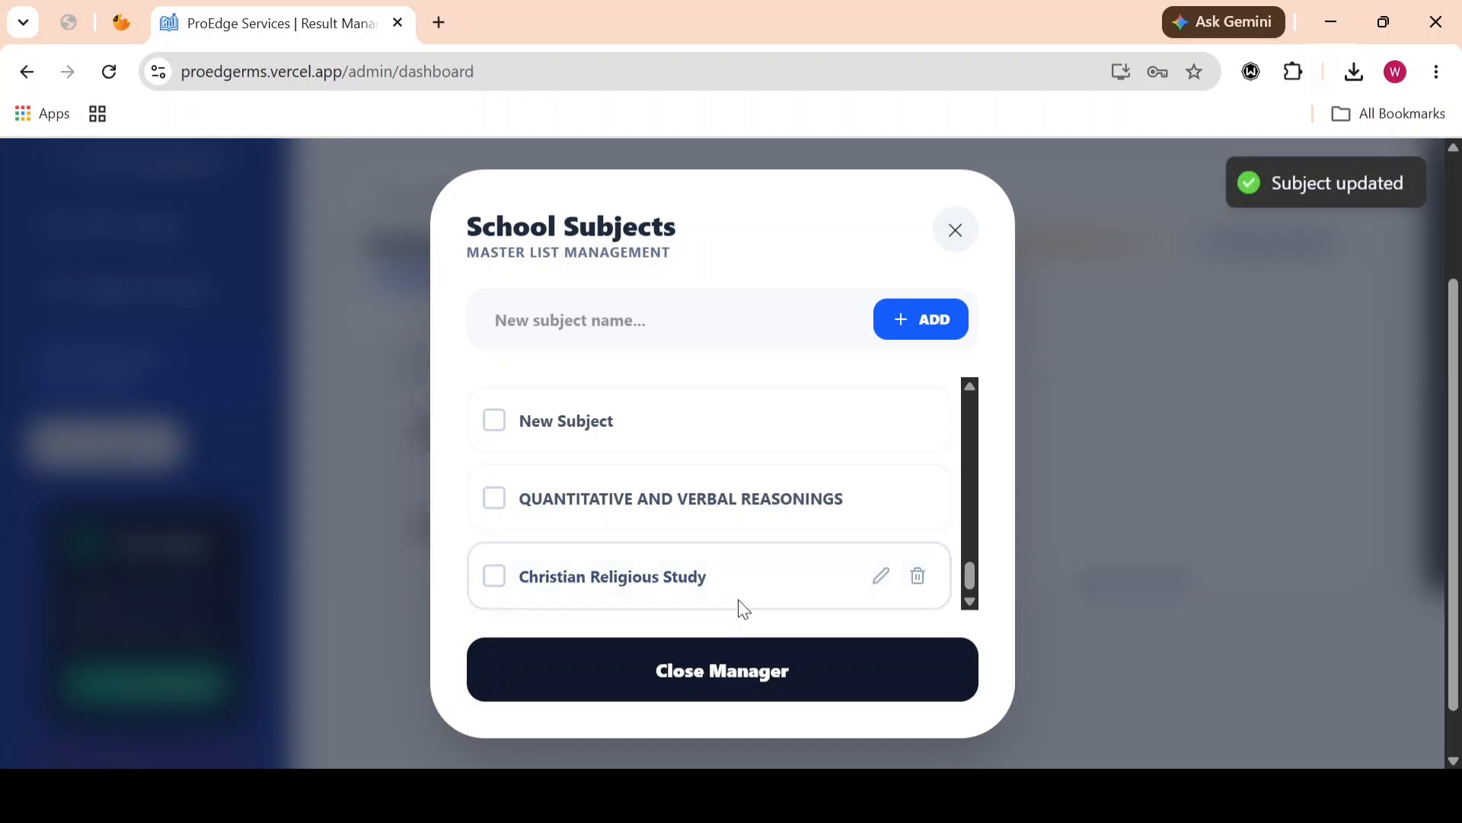
{"action": "left_click", "coordinate": [494, 576]}
Step: Close the subjects manager and look through the subject boxes in the Primary 1 allocation
{"action": "left_click", "coordinate": [1135, 795]}
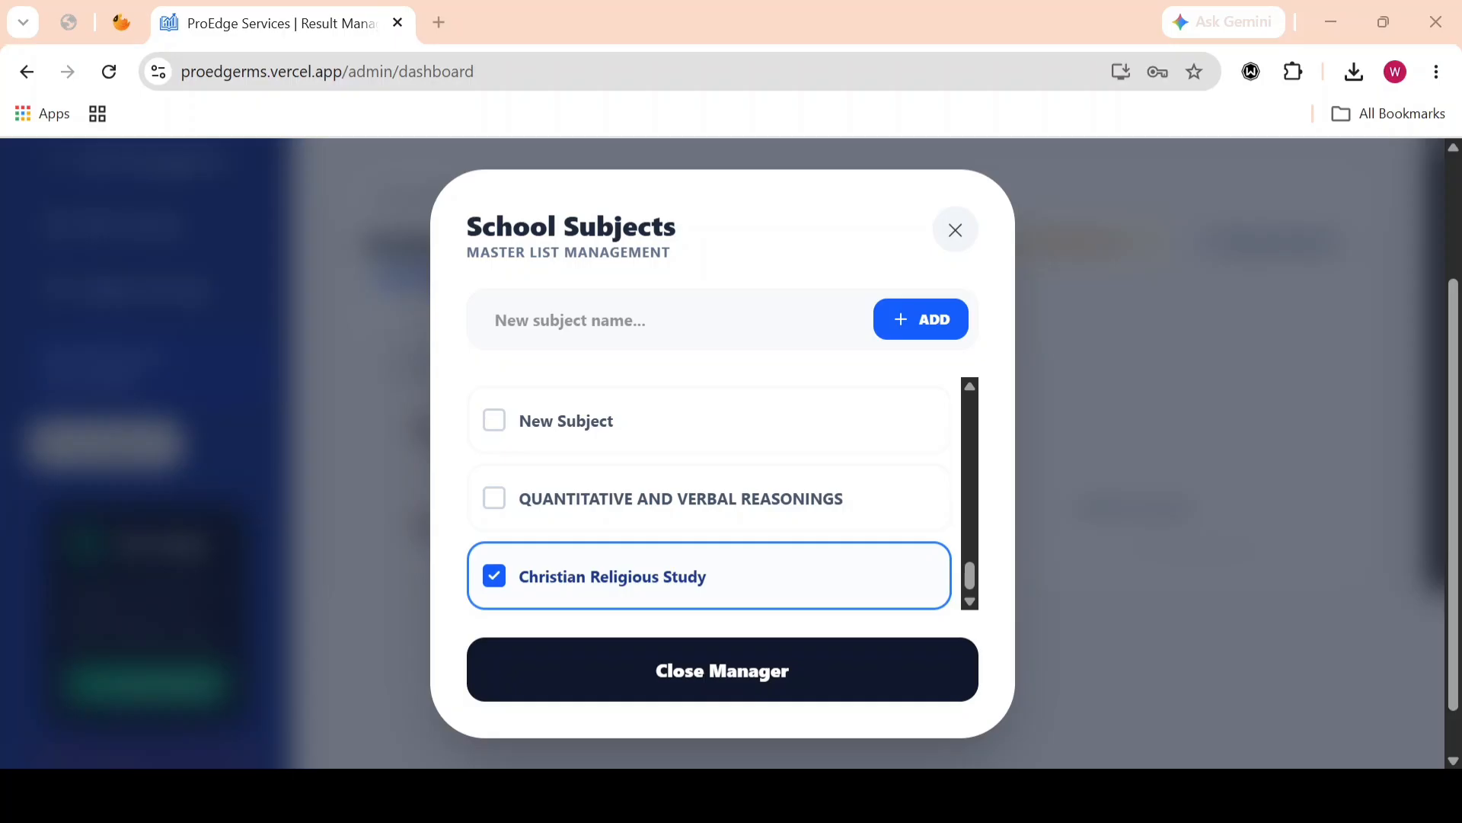
{"action": "left_click", "coordinate": [1329, 12]}
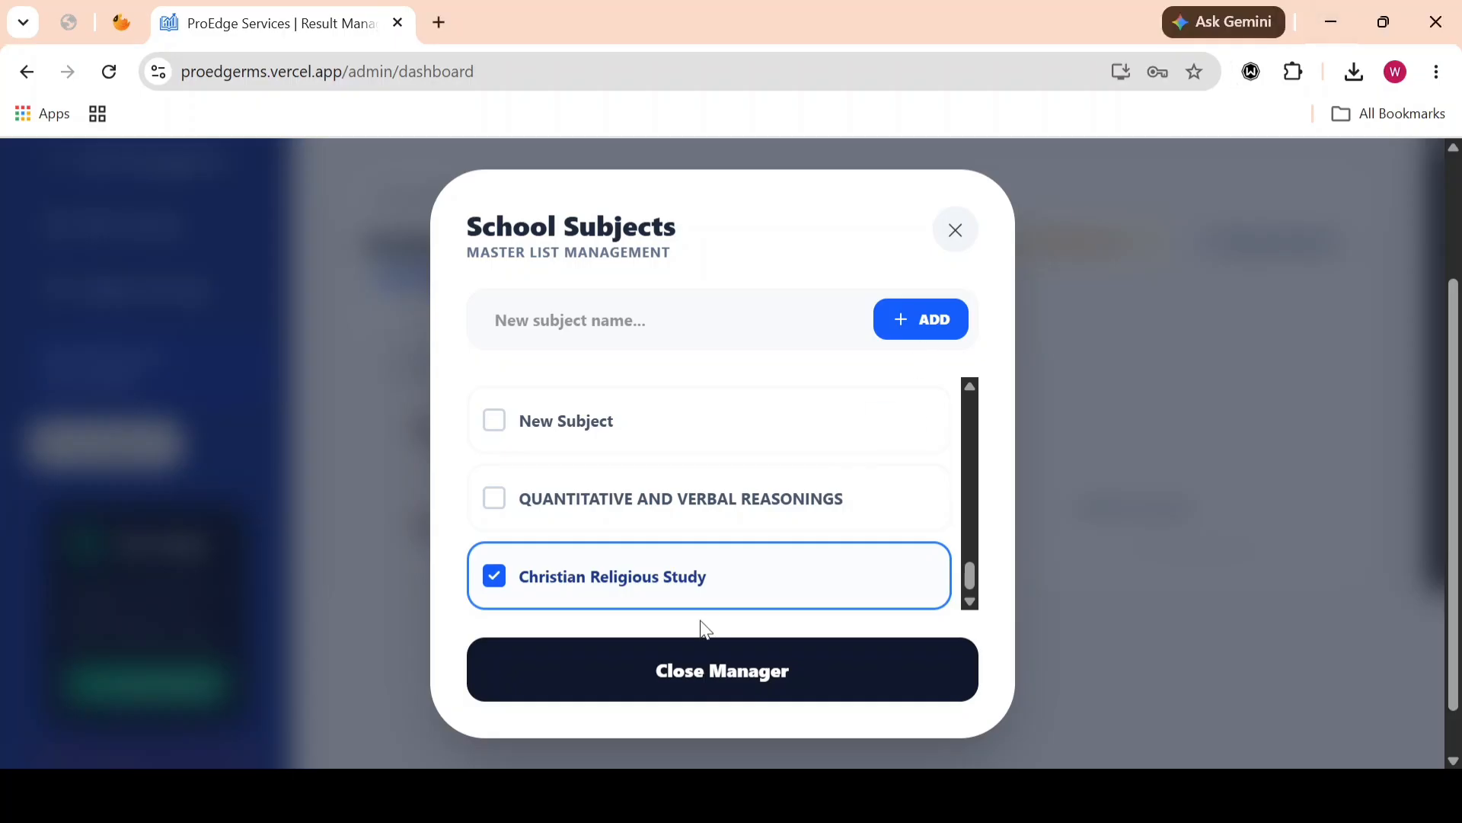
{"action": "left_click", "coordinate": [681, 684]}
{"action": "scroll", "coordinate": [876, 476], "scroll_direction": "down", "scroll_amount": 1}
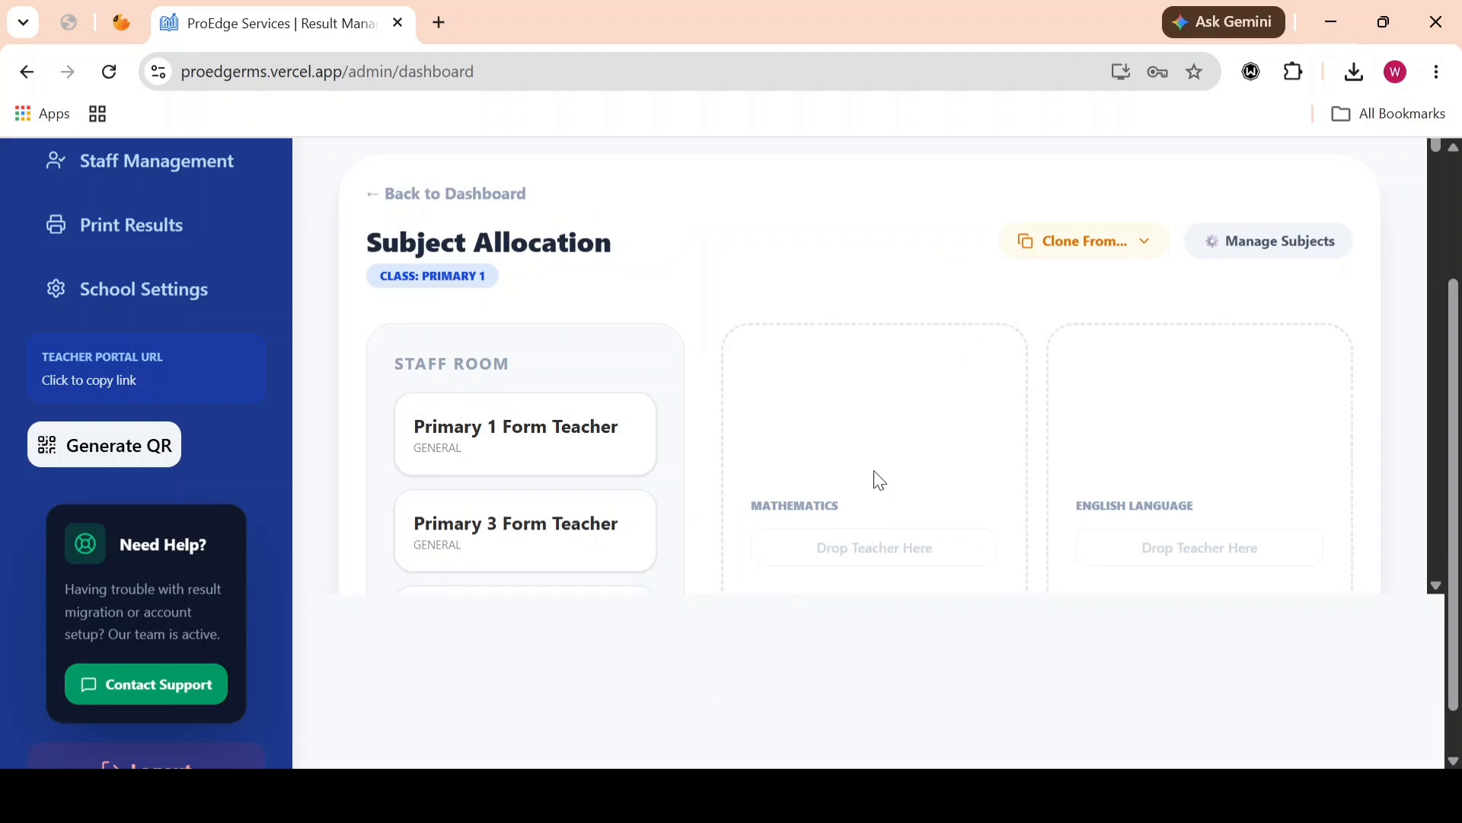
{"action": "scroll", "coordinate": [876, 472], "scroll_direction": "down", "scroll_amount": 9}
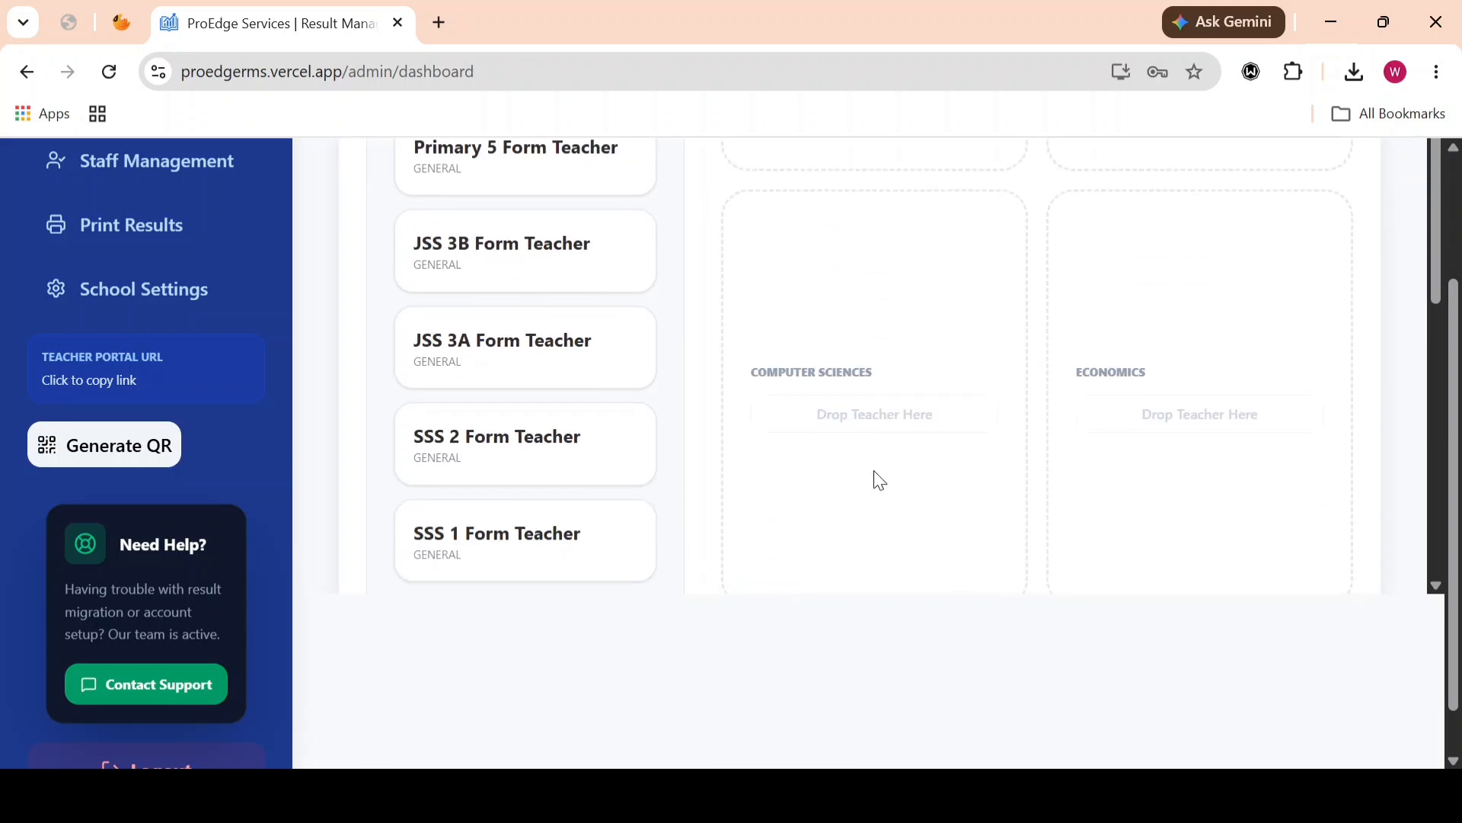
{"action": "scroll", "coordinate": [879, 480], "scroll_direction": "down", "scroll_amount": 8}
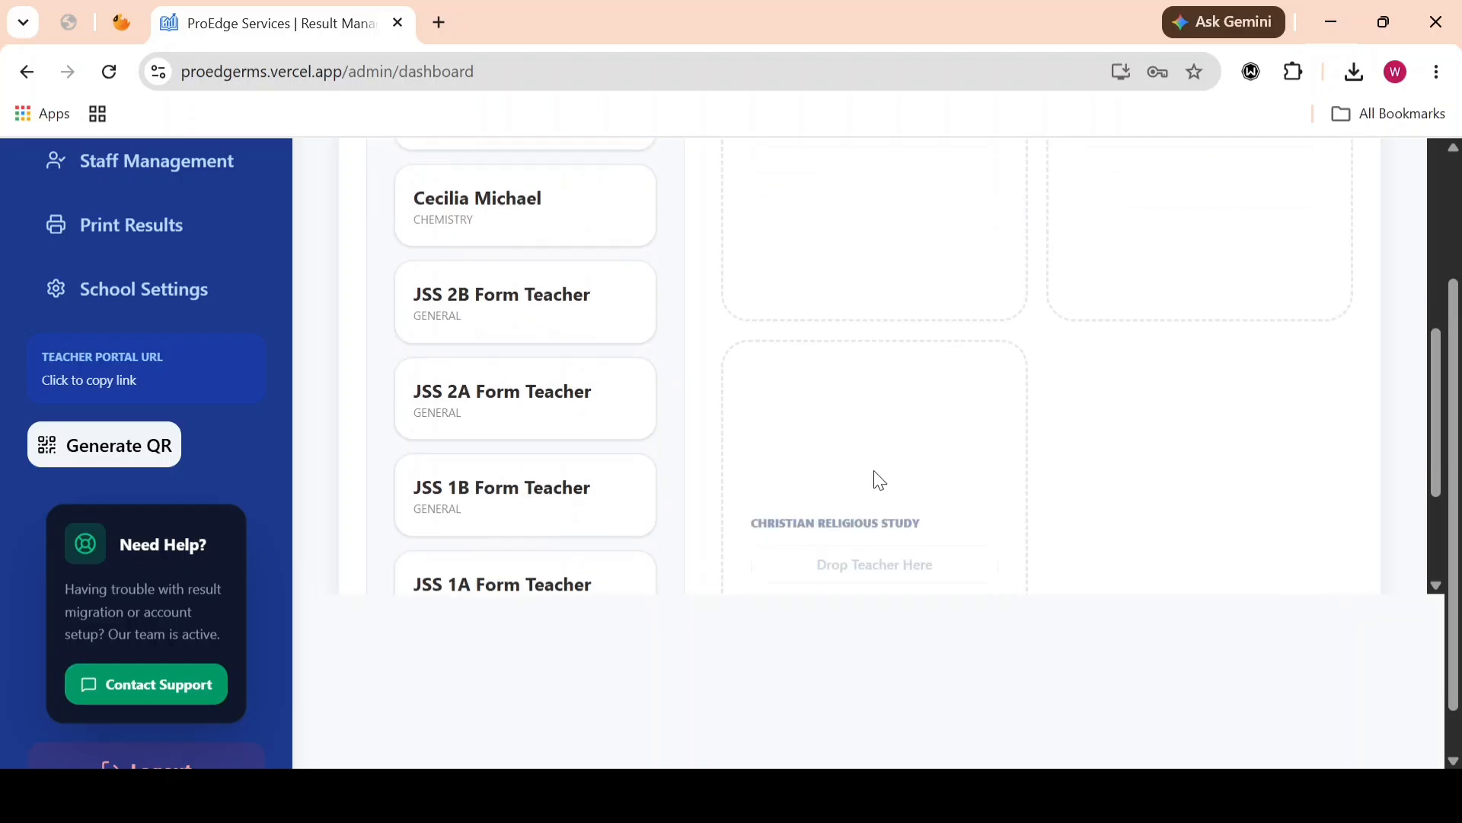
{"action": "scroll", "coordinate": [879, 480], "scroll_direction": "up", "scroll_amount": 7}
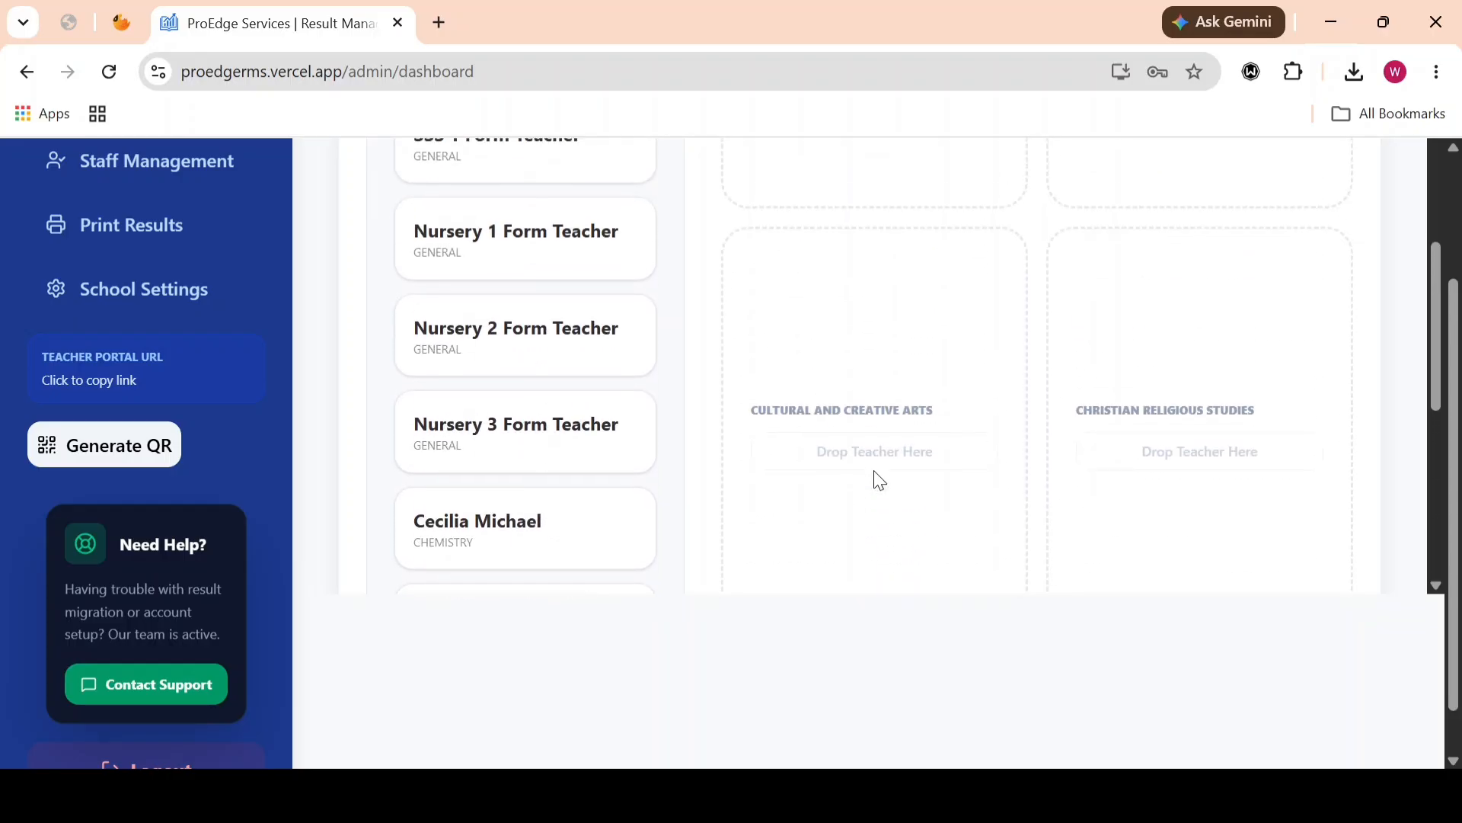
{"action": "scroll", "coordinate": [880, 480], "scroll_direction": "up", "scroll_amount": 10}
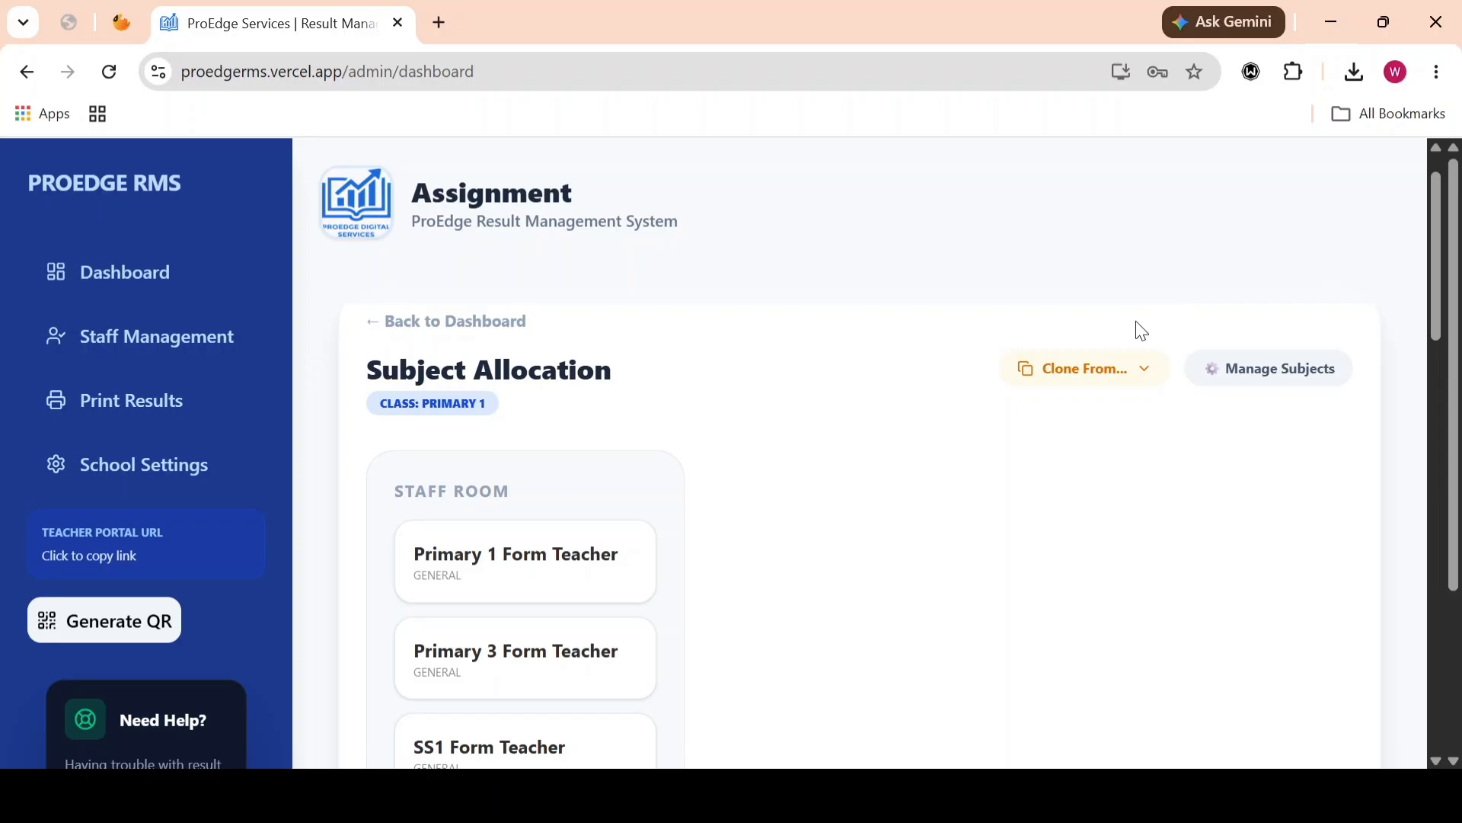
Step: Clone the subjects and teacher assignments from Primary 5 into Primary 1, accepting the overwrite, and check the cloned allocation
{"action": "left_click", "coordinate": [1121, 386]}
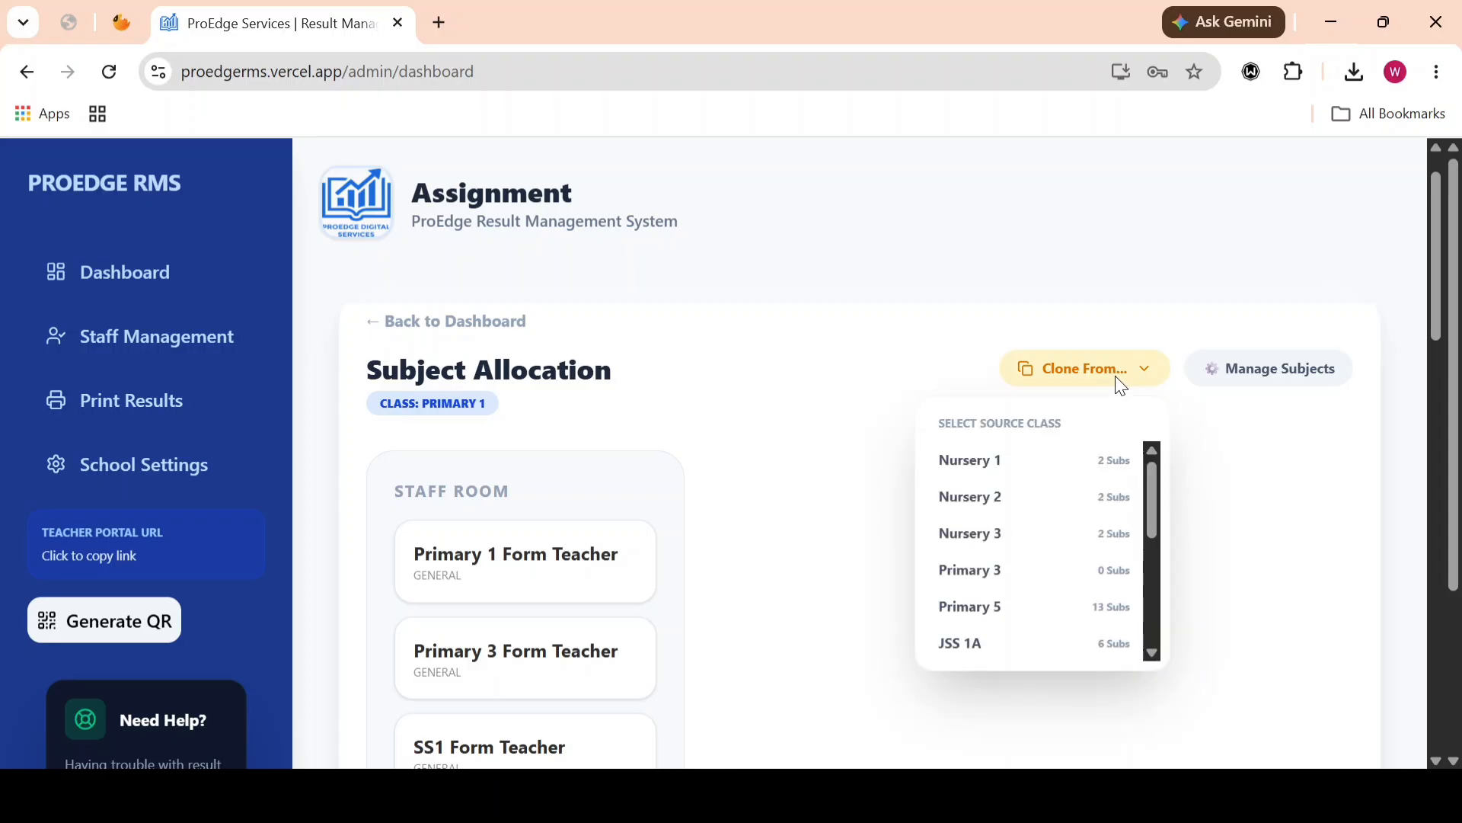
{"action": "scroll", "coordinate": [1056, 538], "scroll_direction": "down", "scroll_amount": 2}
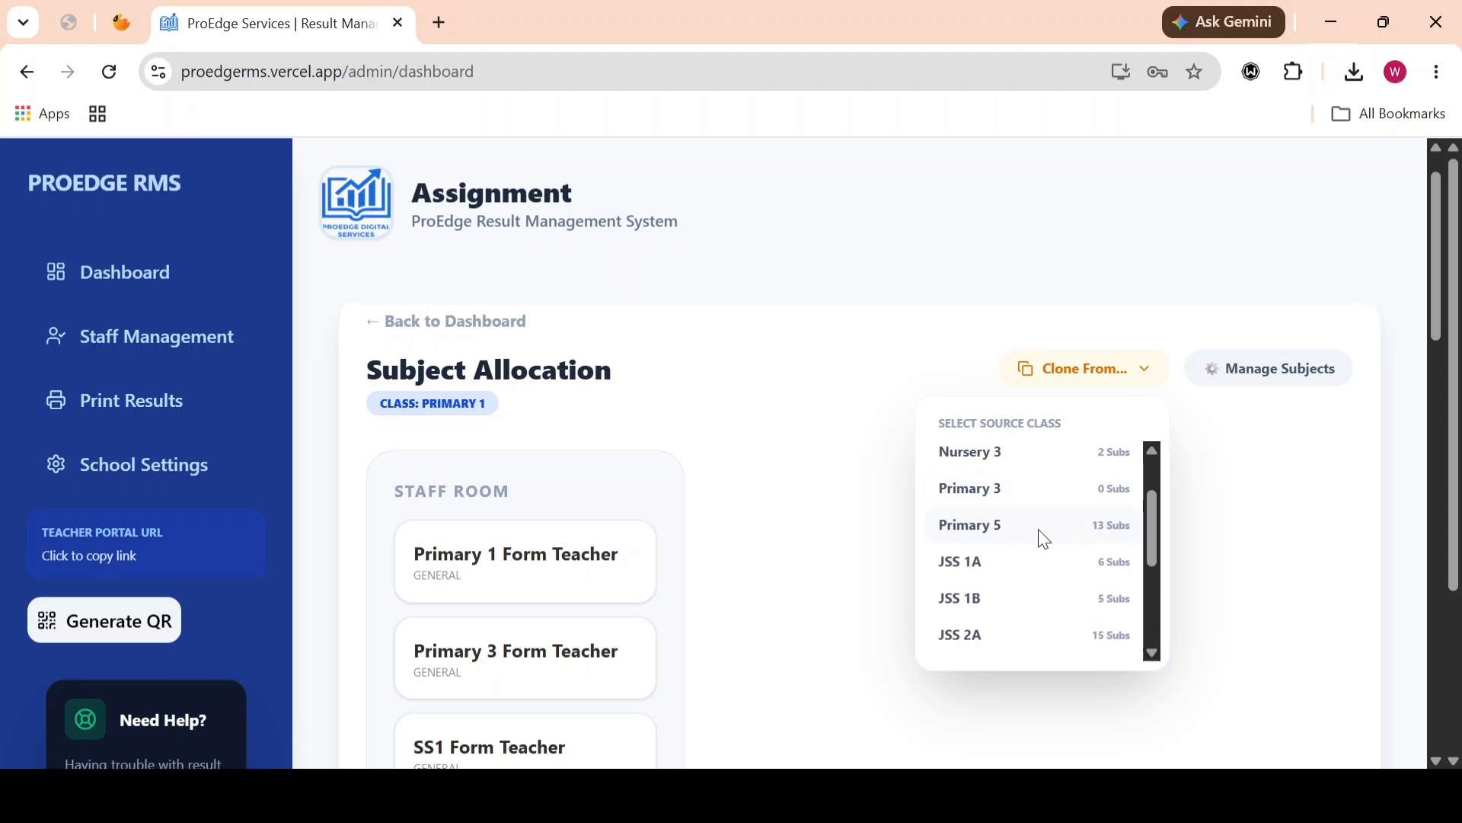
{"action": "left_click", "coordinate": [998, 542]}
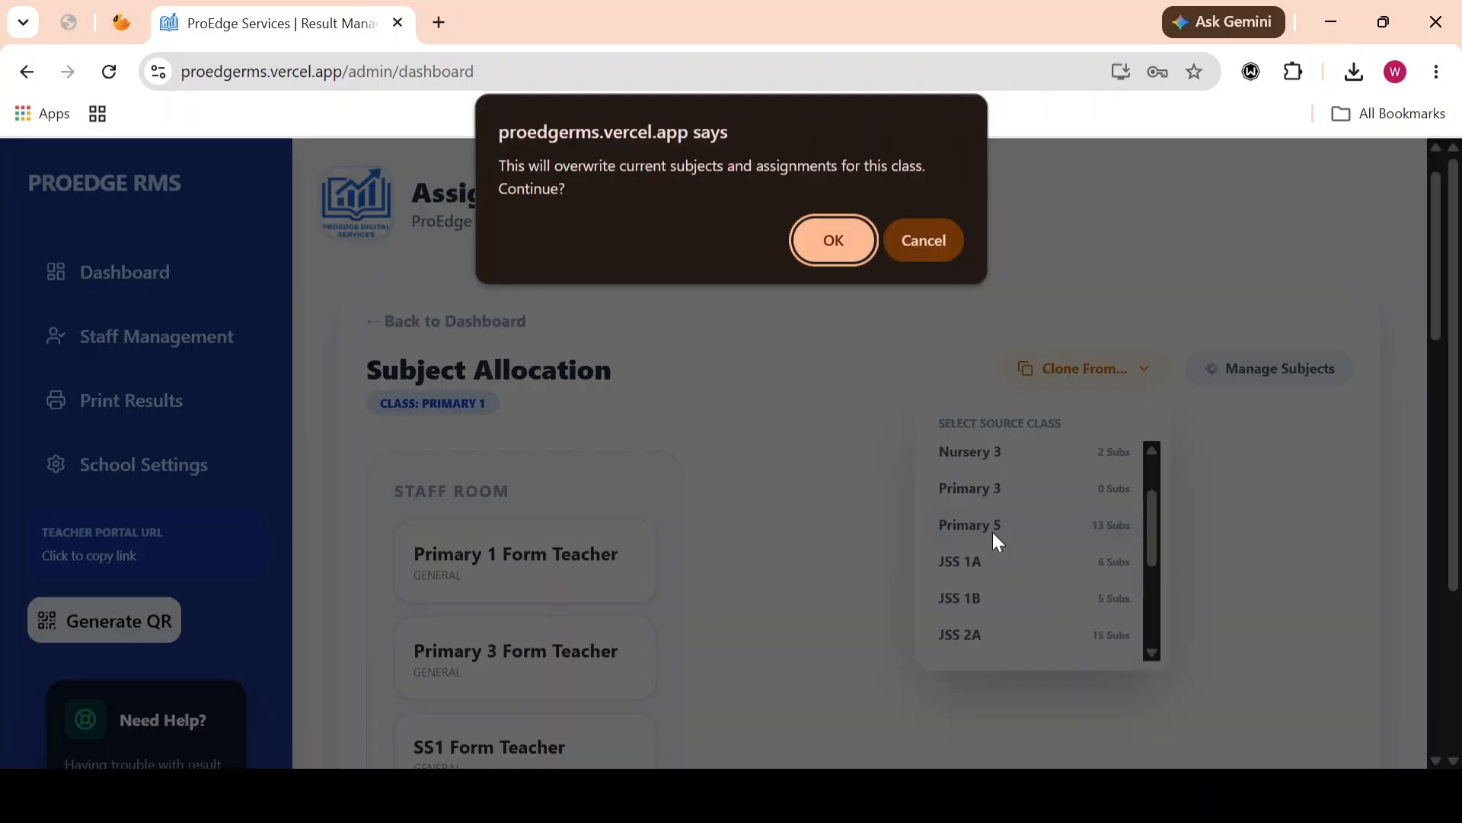
{"action": "left_click", "coordinate": [834, 241]}
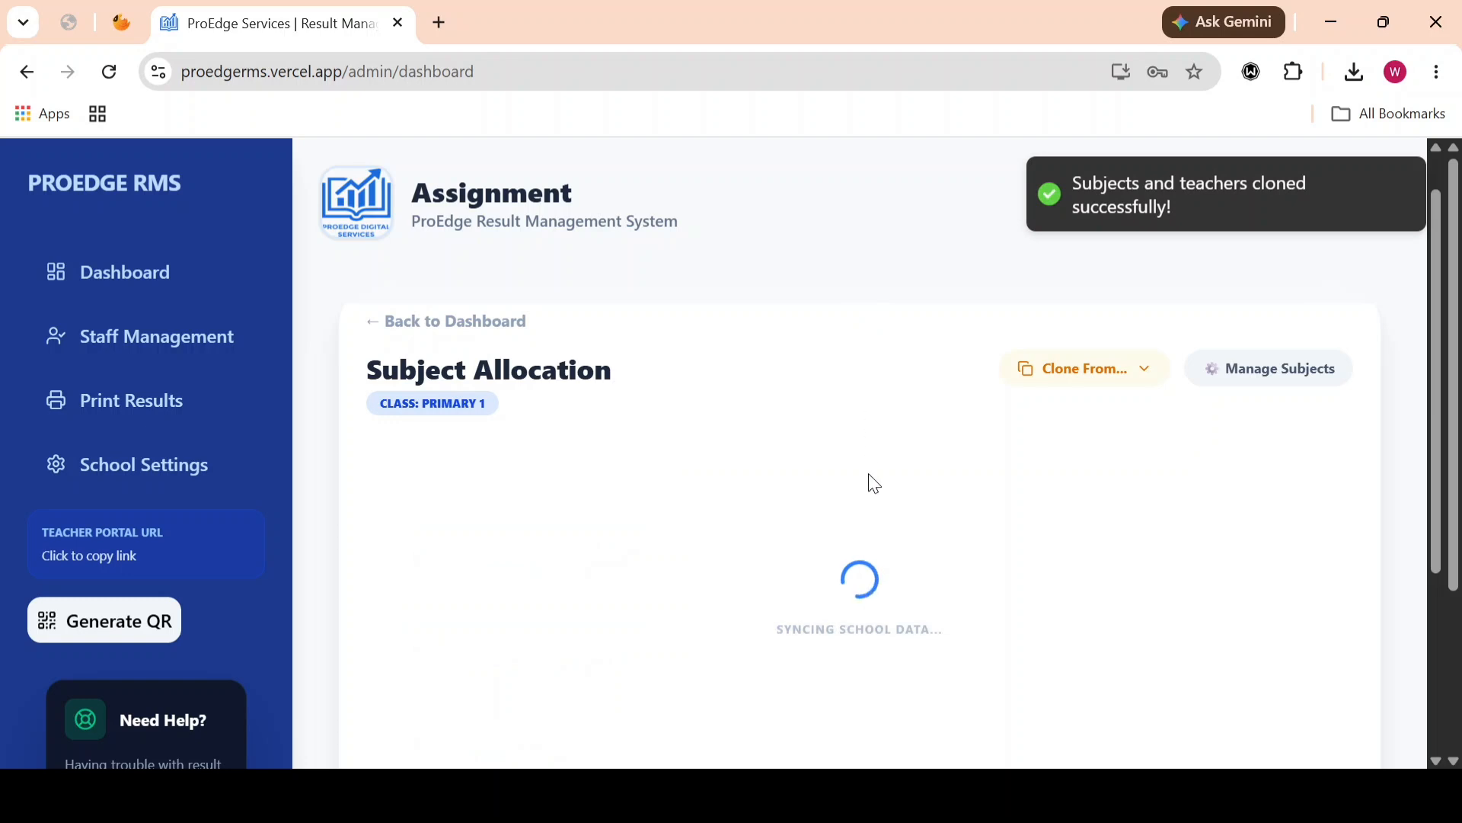
{"action": "scroll", "coordinate": [875, 579], "scroll_direction": "down", "scroll_amount": 3}
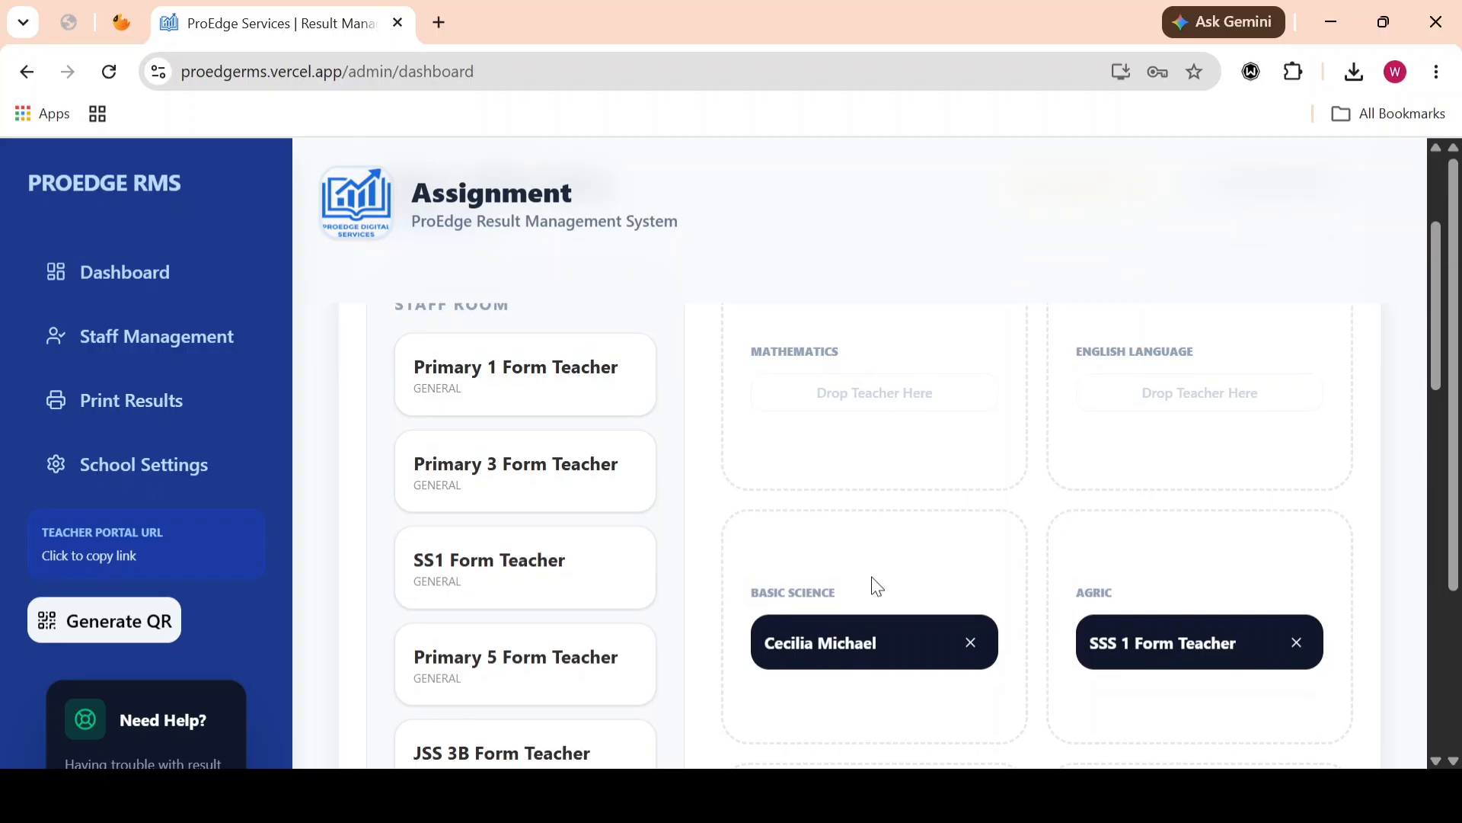
{"action": "scroll", "coordinate": [876, 587], "scroll_direction": "down", "scroll_amount": 2}
{"action": "scroll", "coordinate": [878, 586], "scroll_direction": "down", "scroll_amount": 2}
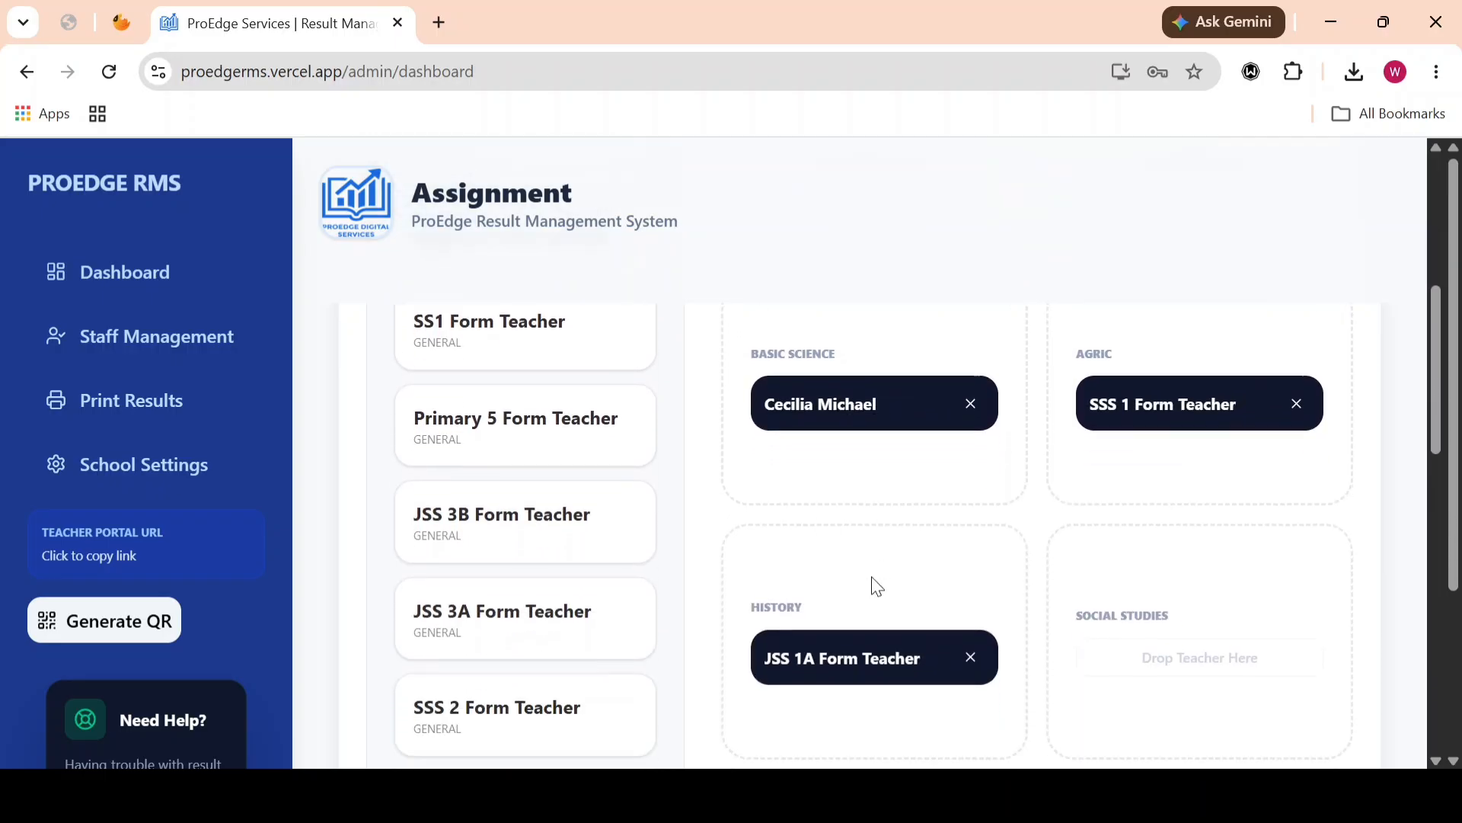
Step: Assign the Primary 1 Form Teacher from the Staff Room to Mathematics
{"action": "scroll", "coordinate": [872, 606], "scroll_direction": "up", "scroll_amount": 6}
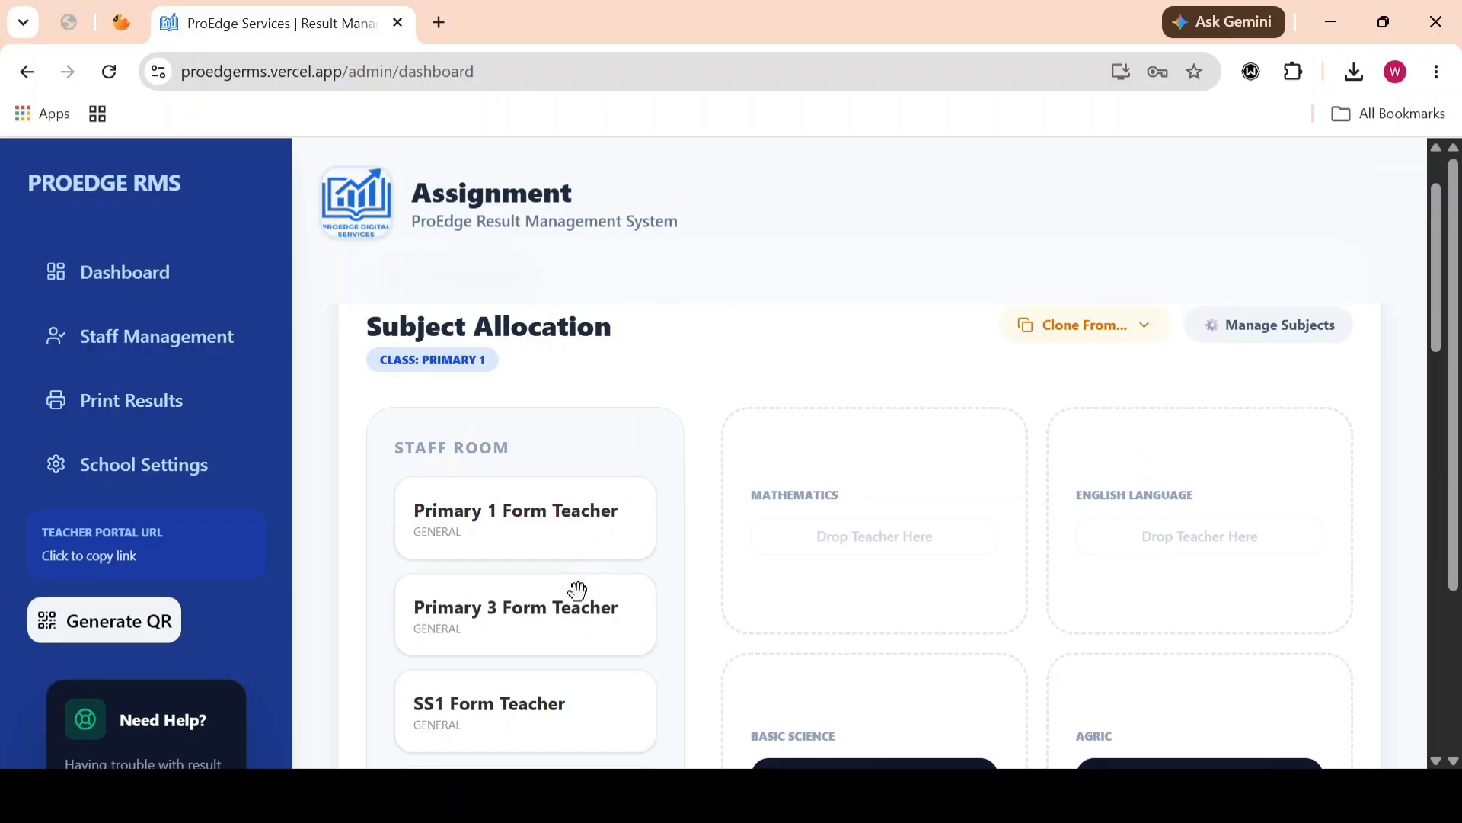
{"action": "scroll", "coordinate": [573, 602], "scroll_direction": "down", "scroll_amount": 1}
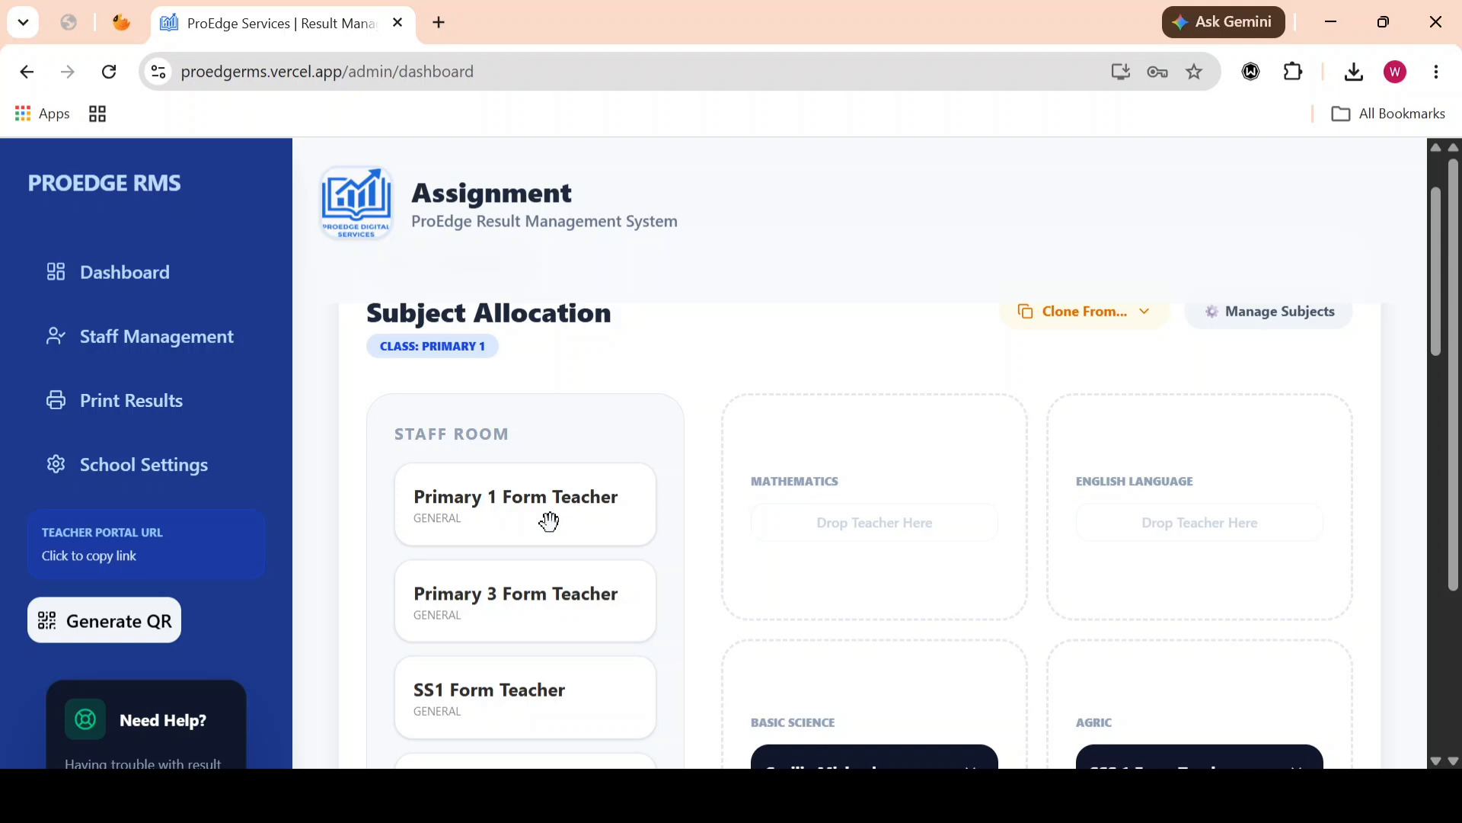
{"action": "left_click_drag", "start_coordinate": [550, 521], "coordinate": [888, 581]}
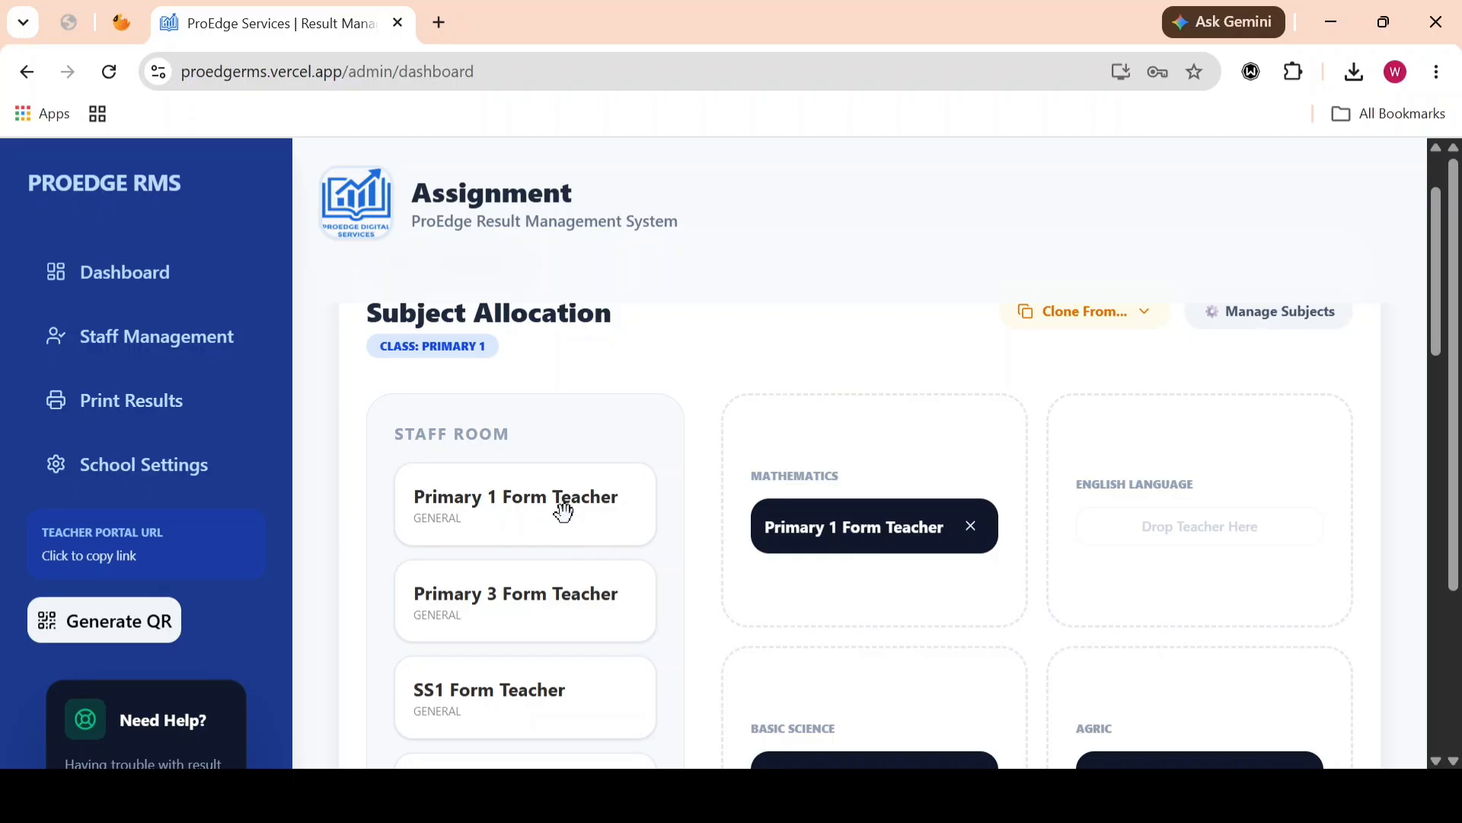
{"action": "scroll", "coordinate": [564, 512], "scroll_direction": "down", "scroll_amount": 1}
{"action": "scroll", "coordinate": [563, 512], "scroll_direction": "up", "scroll_amount": 1}
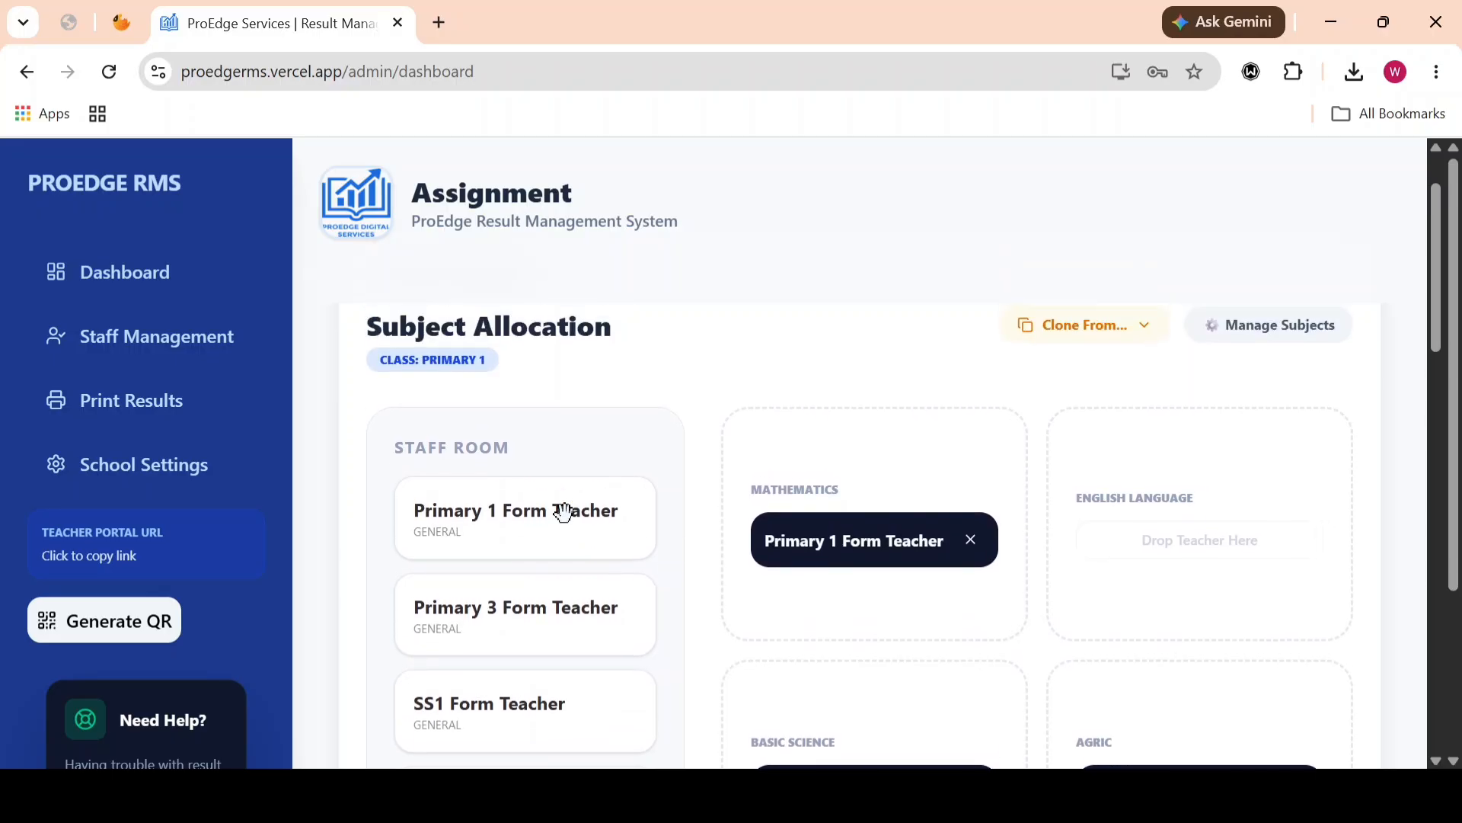